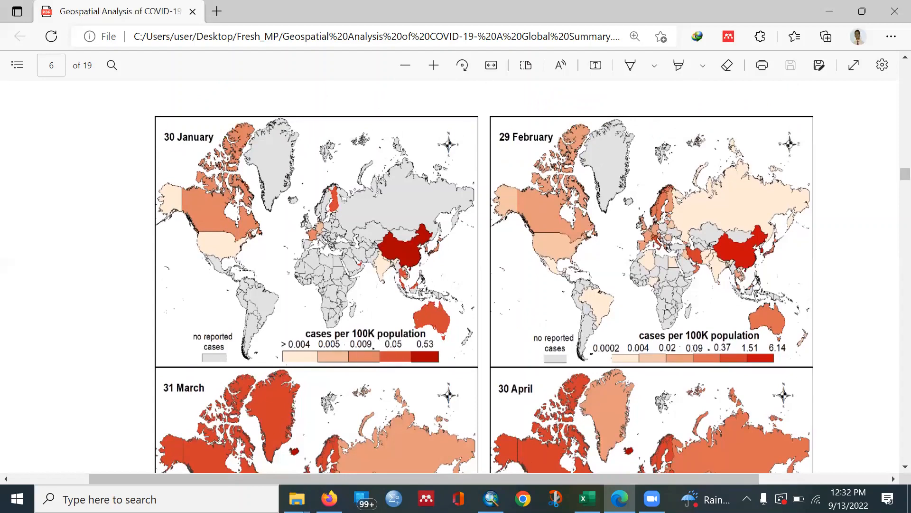
# Switch to ArcMap, insert a one-column legend for Jan_c_1000 with default wizard settings, and place it in the layout's lower-left area
pyautogui.hotkey('alt', 'Tab')
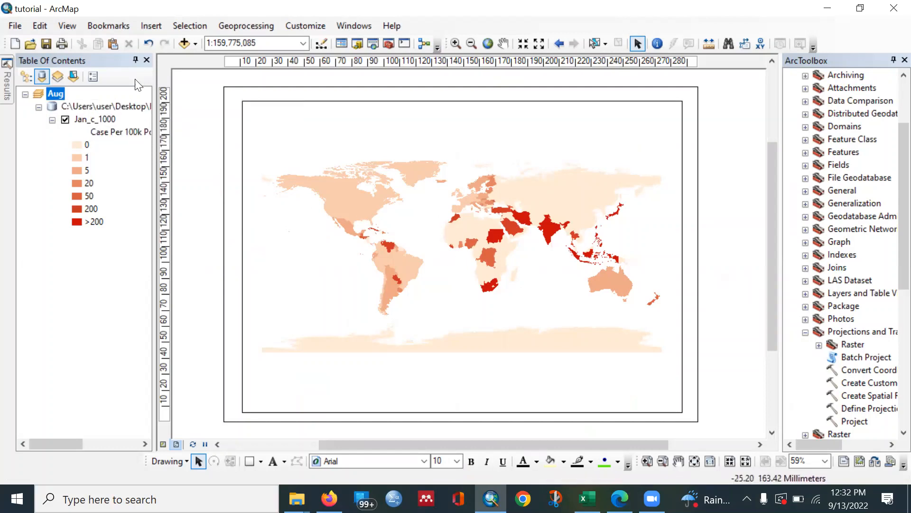
pyautogui.click(156, 27)
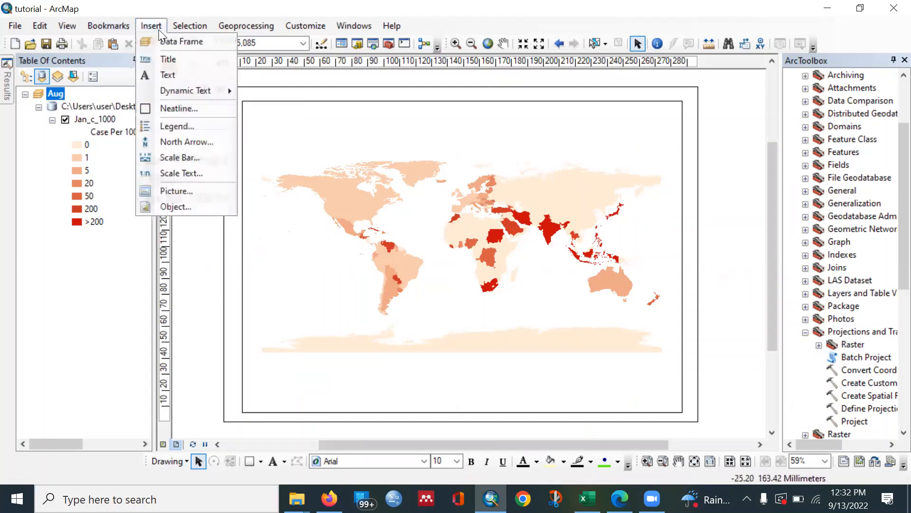
pyautogui.click(197, 125)
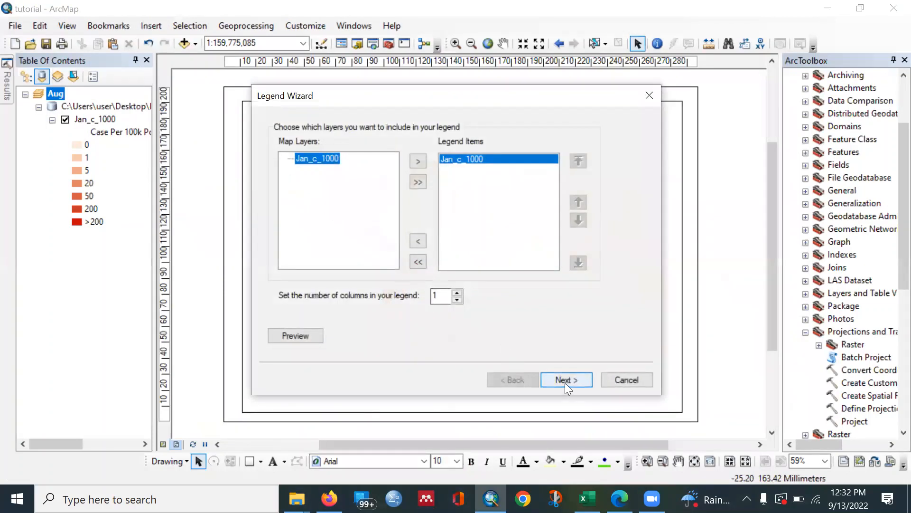
pyautogui.click(565, 382)
pyautogui.click(564, 383)
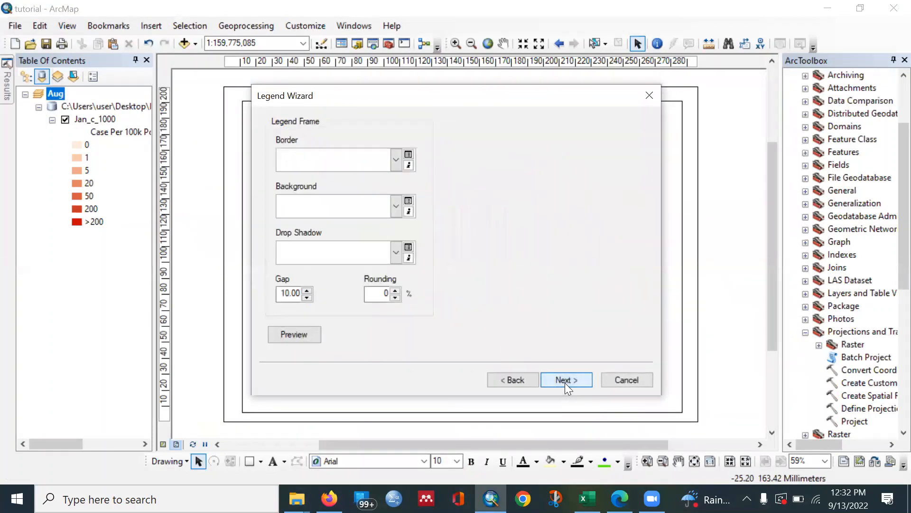
pyautogui.click(565, 383)
pyautogui.click(565, 383)
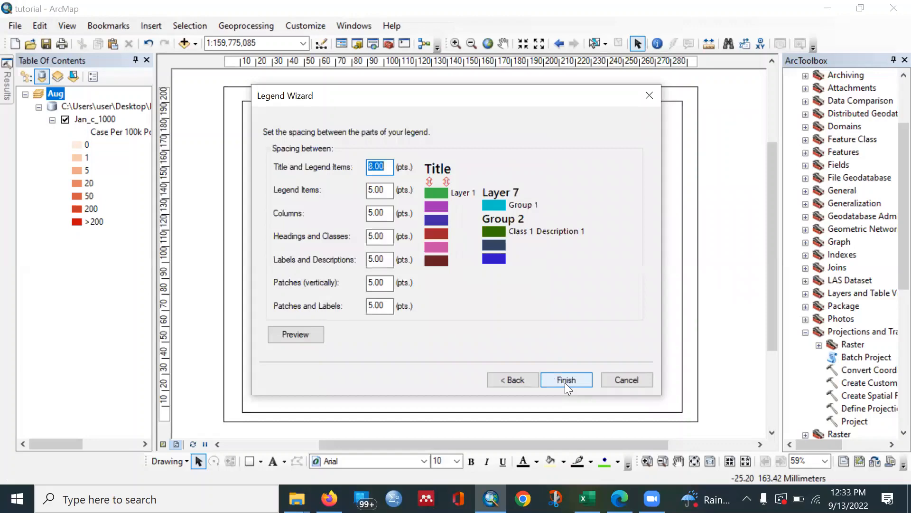
pyautogui.click(565, 383)
pyautogui.moveTo(441, 280); pyautogui.dragTo(311, 363)
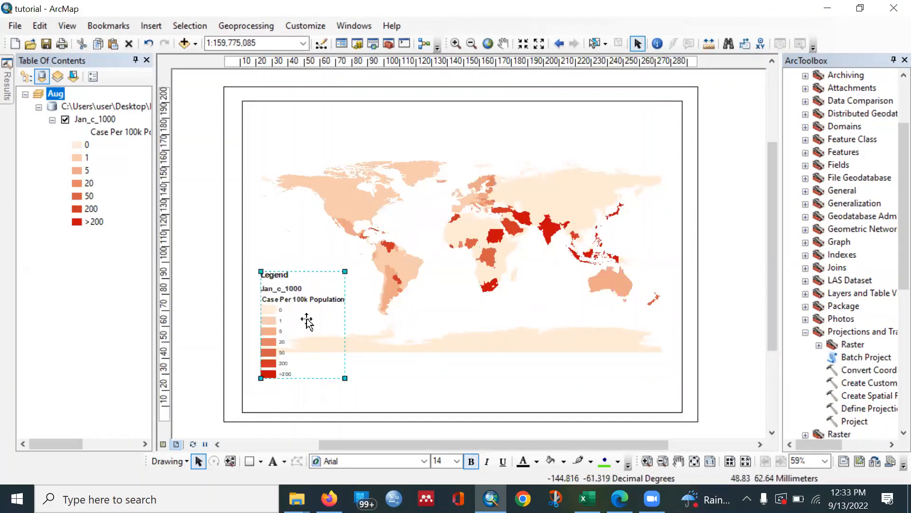
# Give the Jan_c_1000 legend item the Horizontal Bar with Heading, Labels, and Description style, arranged with description above and label below the patch
pyautogui.rightClick(305, 326)
pyautogui.click(353, 318)
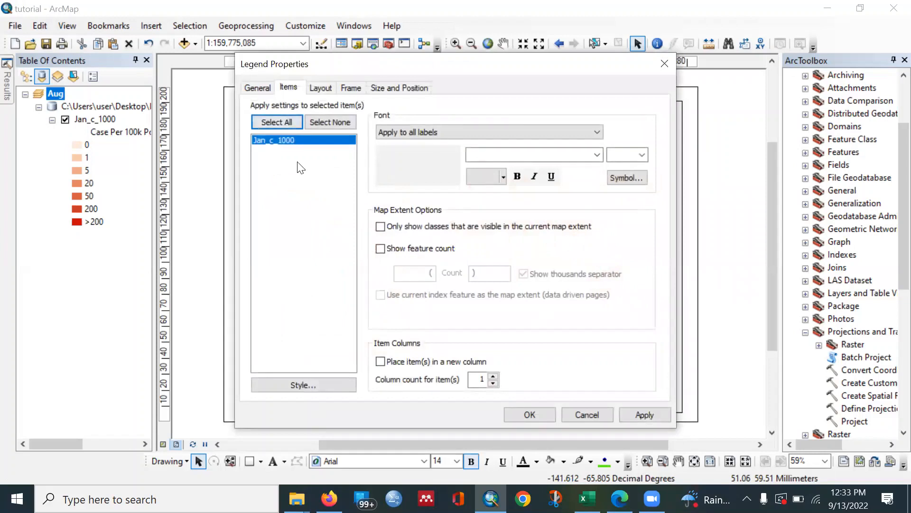
pyautogui.click(273, 149)
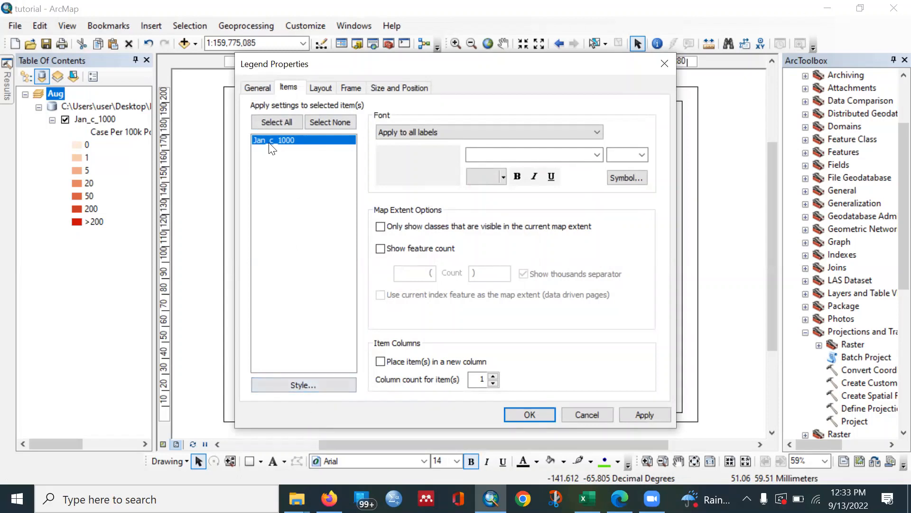
pyautogui.click(297, 384)
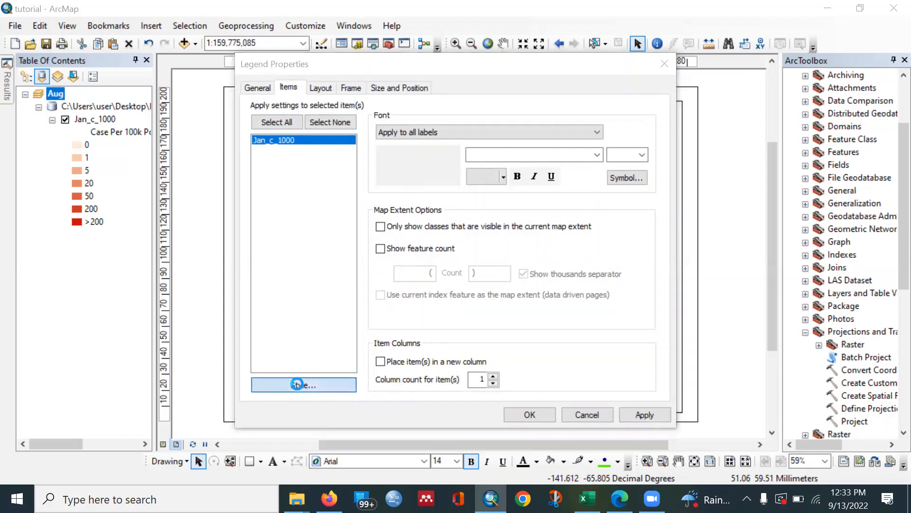
pyautogui.click(307, 158)
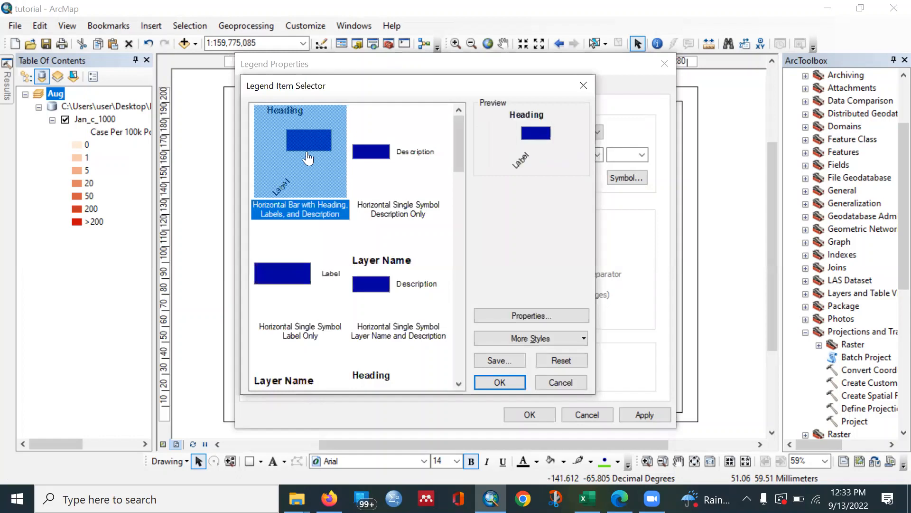
pyautogui.click(499, 315)
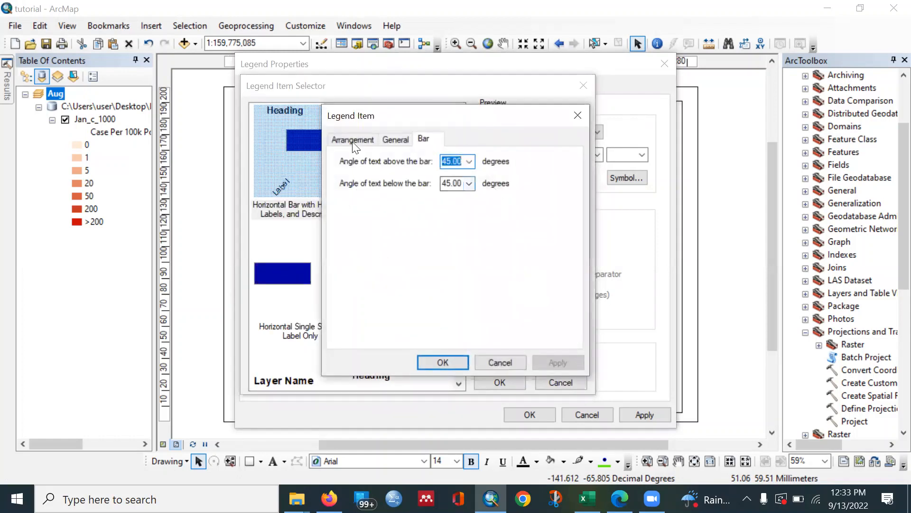
pyautogui.click(353, 144)
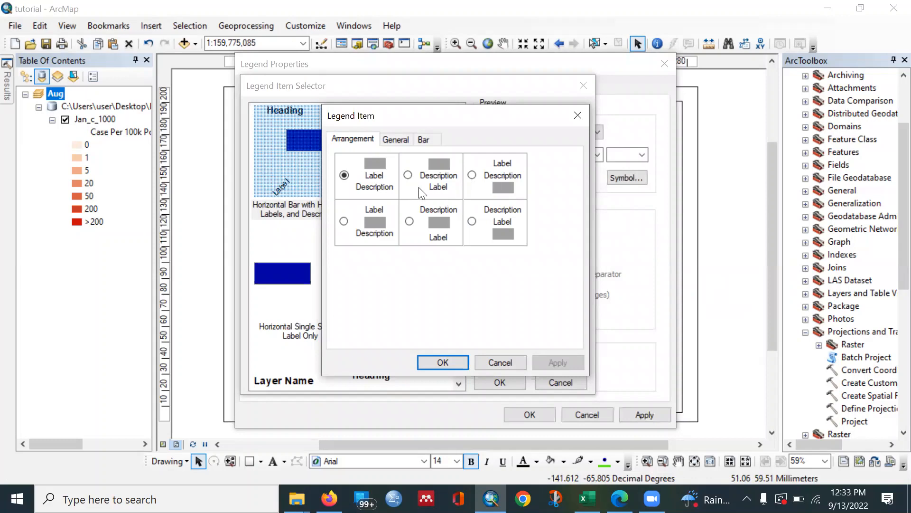
pyautogui.click(411, 222)
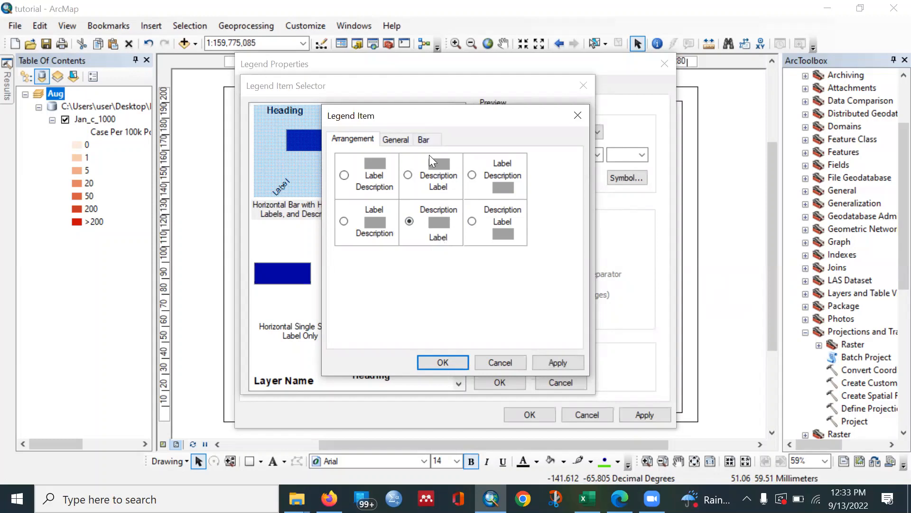
# Try 0 degrees for the angle of text below the bar and put it back to 45 degrees
pyautogui.click(424, 139)
pyautogui.doubleClick(452, 184)
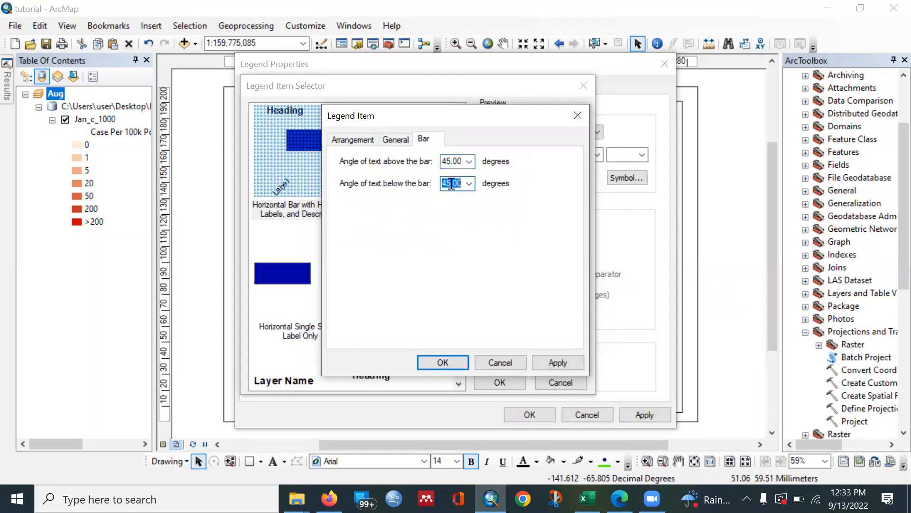
pyautogui.write('0')
pyautogui.click(352, 140)
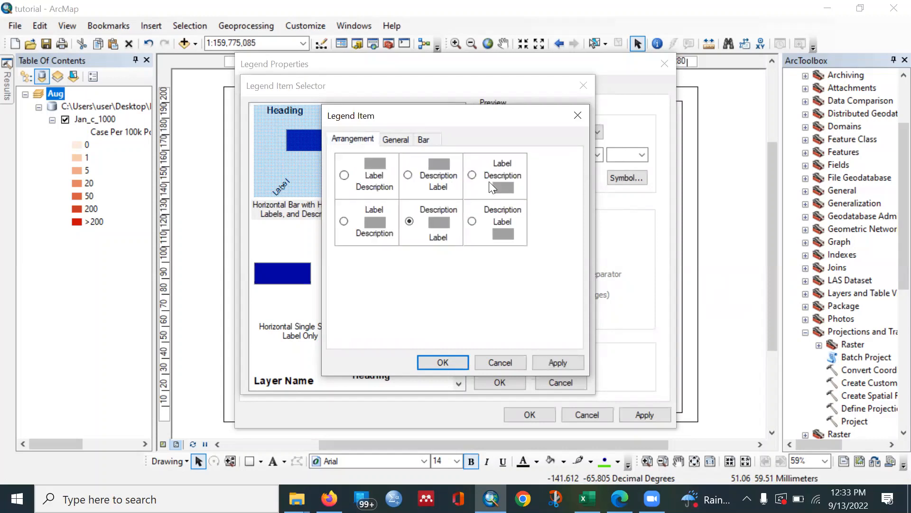
pyautogui.click(424, 139)
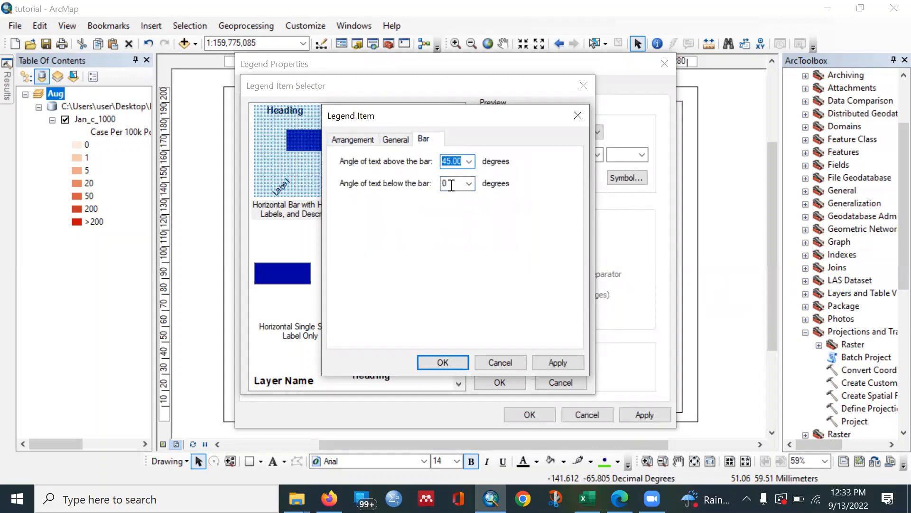
pyautogui.press('Tab')
pyautogui.write('45')
pyautogui.hotkey('ctrl', 'Tab')
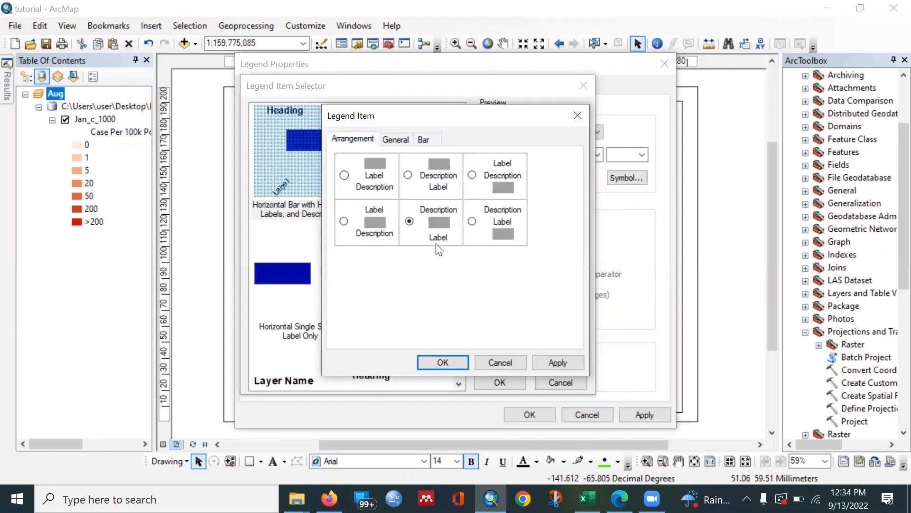
# Set the angle of text below the bar to 0 degrees and apply the horizontal bar style to the legend
pyautogui.click(423, 142)
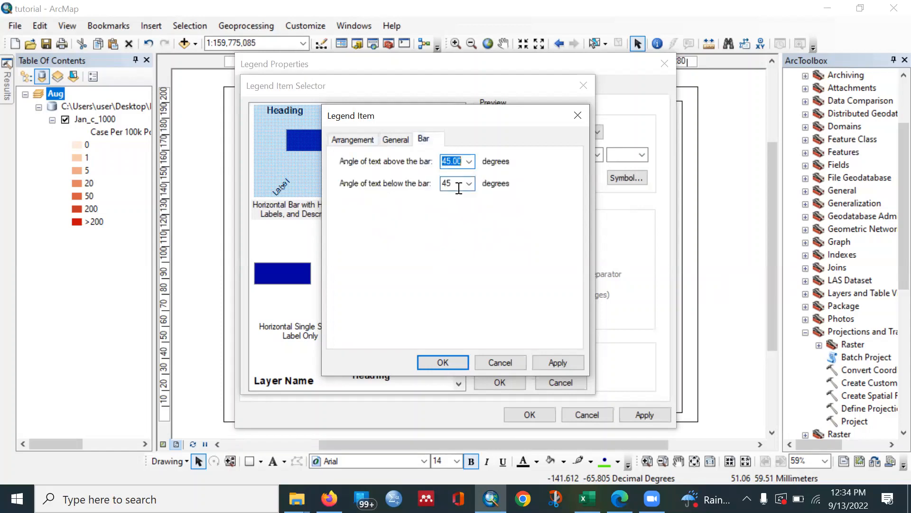
pyautogui.press('Tab')
pyautogui.write('0')
pyautogui.click(441, 360)
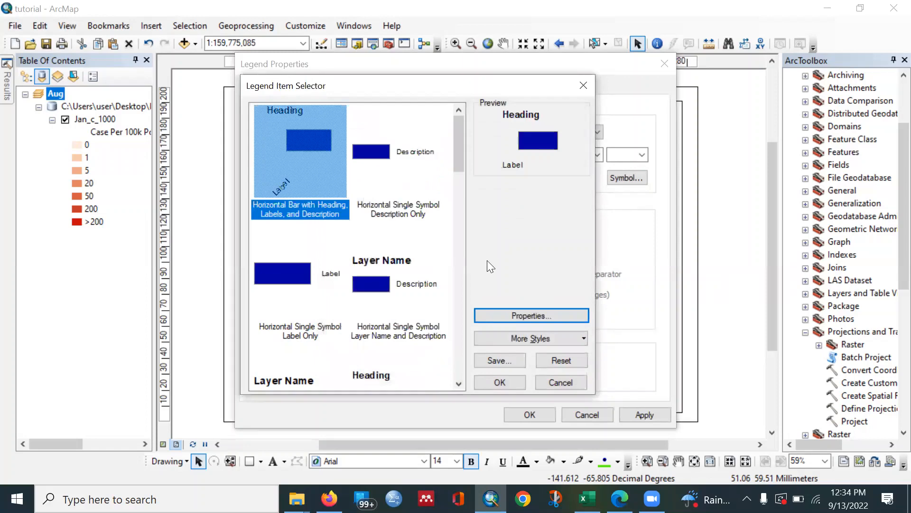
pyautogui.click(501, 380)
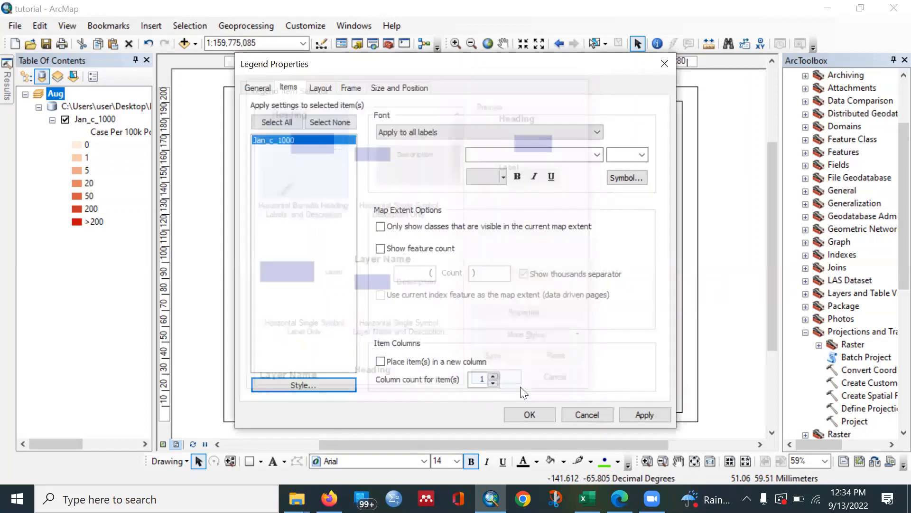
pyautogui.click(651, 415)
# Hide the legend's title and confirm the legend properties
pyautogui.moveTo(577, 69); pyautogui.dragTo(510, 77)
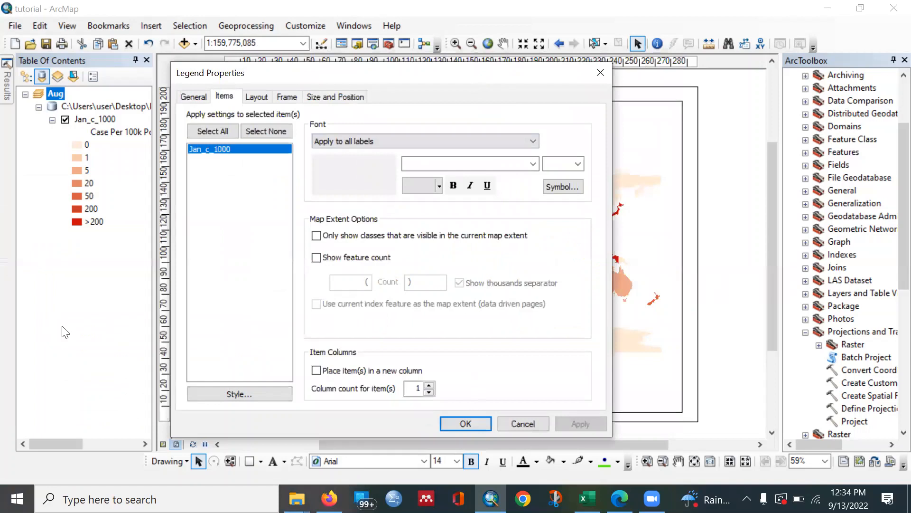
pyautogui.moveTo(471, 80); pyautogui.dragTo(27, 335)
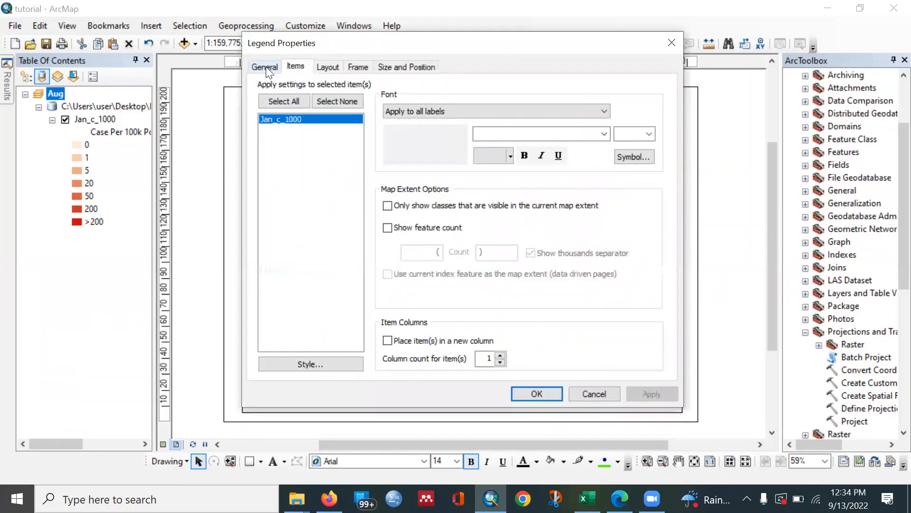
pyautogui.click(265, 66)
pyautogui.click(272, 125)
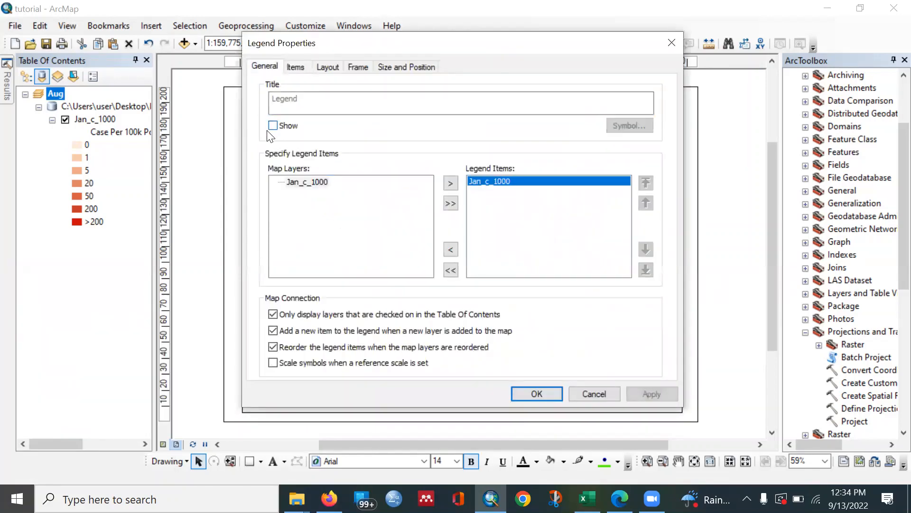
pyautogui.click(537, 394)
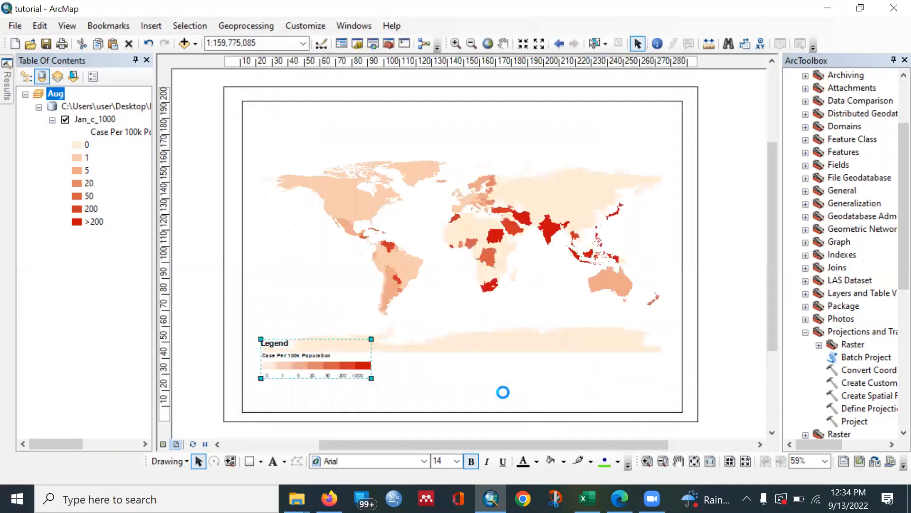
# Enlarge the horizontal legend proportionally and move it below the world map, near the middle of the layout's lower edge
pyautogui.click(374, 381)
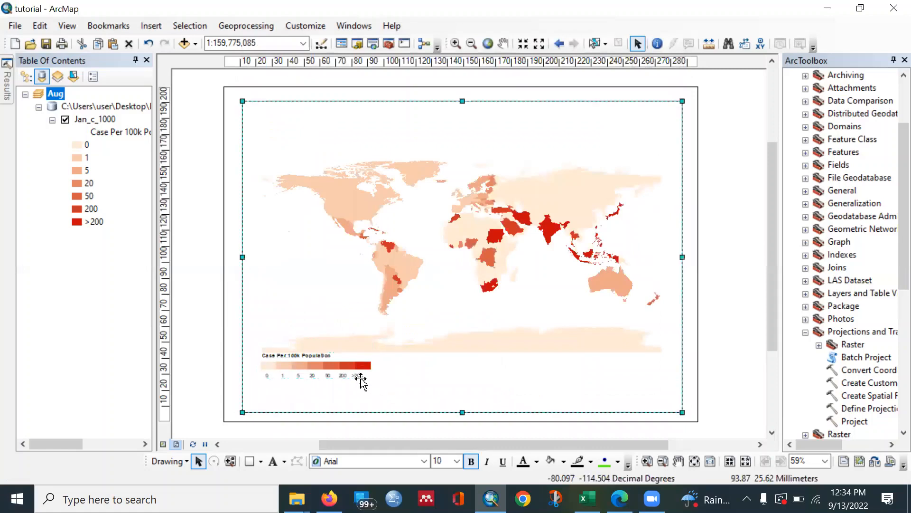
pyautogui.click(363, 376)
pyautogui.moveTo(371, 378); pyautogui.dragTo(419, 405)
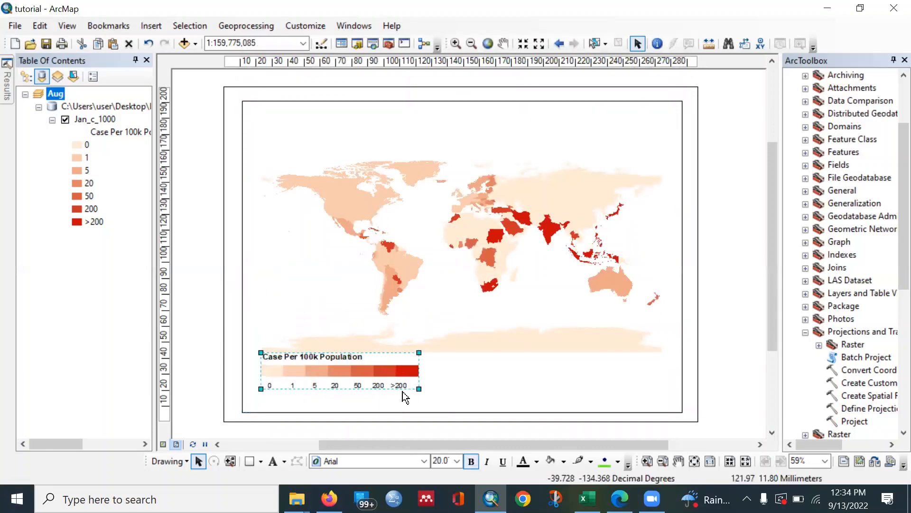
pyautogui.moveTo(358, 374); pyautogui.dragTo(468, 385)
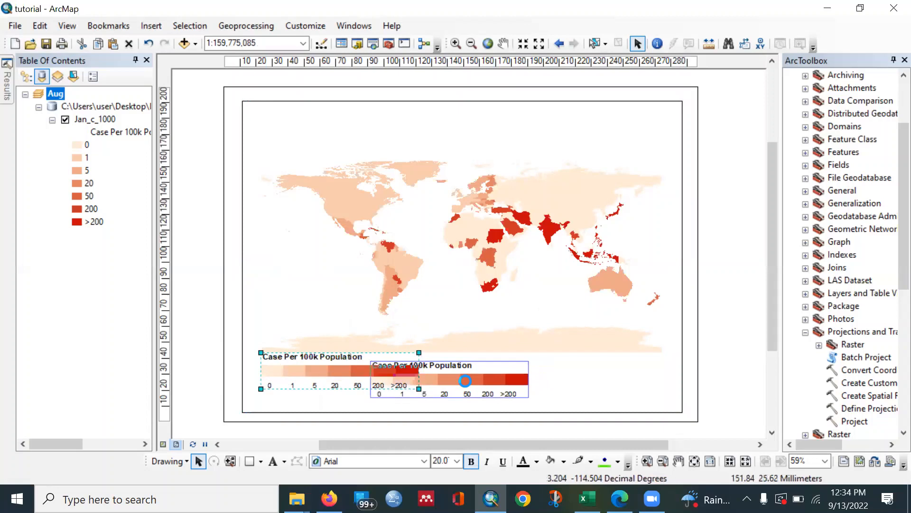
pyautogui.click(549, 387)
pyautogui.click(444, 387)
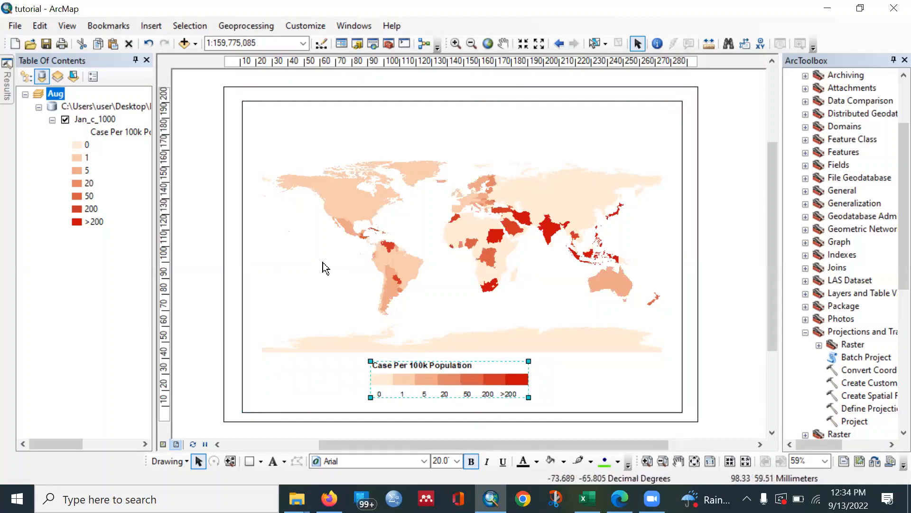
# Convert the legend to graphics and ungroup it into separate elements
pyautogui.click(573, 379)
pyautogui.click(504, 379)
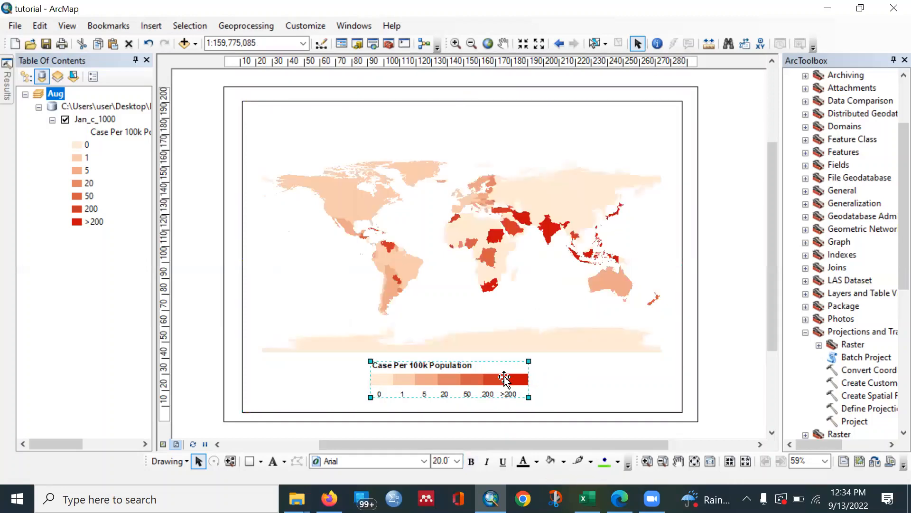
pyautogui.rightClick(504, 378)
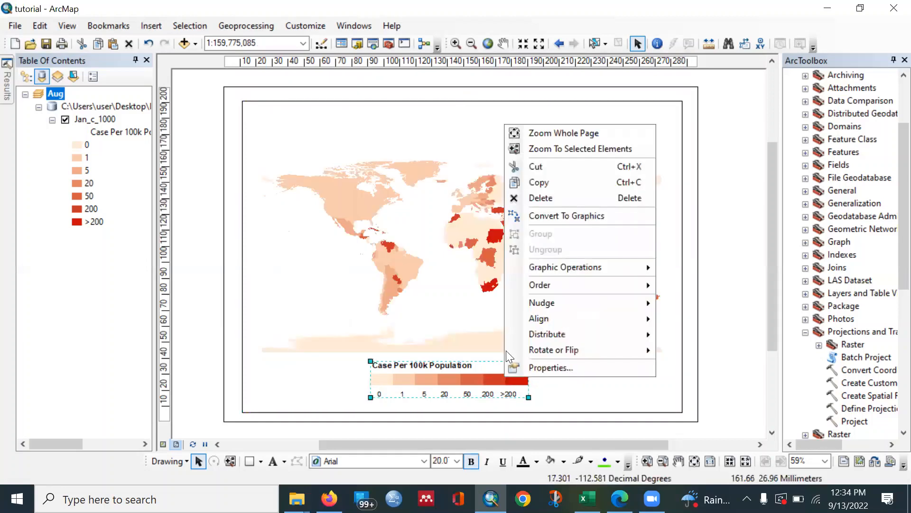
pyautogui.click(573, 221)
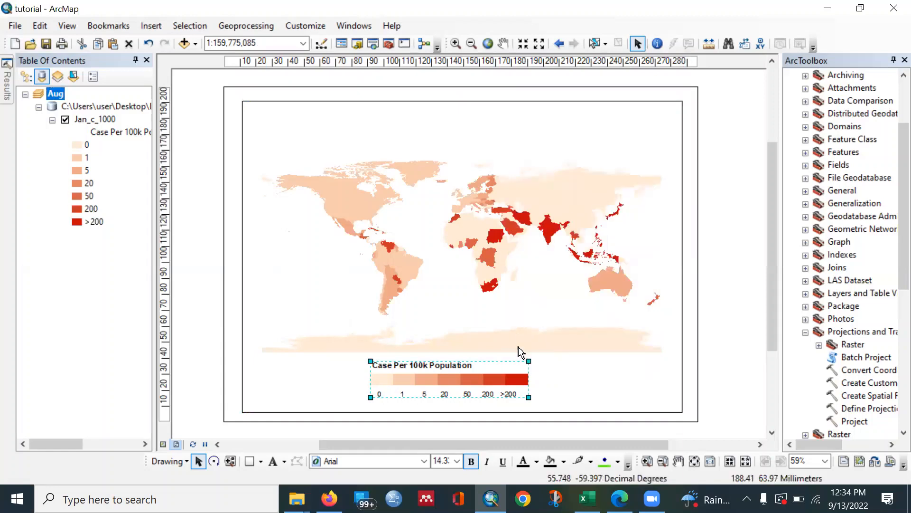
pyautogui.click(476, 384)
pyautogui.rightClick(477, 383)
pyautogui.click(430, 383)
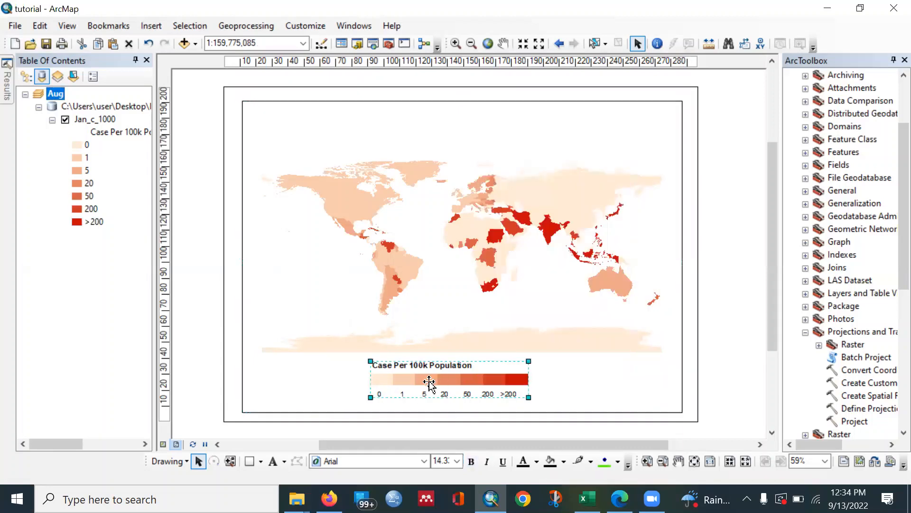
pyautogui.rightClick(429, 380)
pyautogui.click(511, 254)
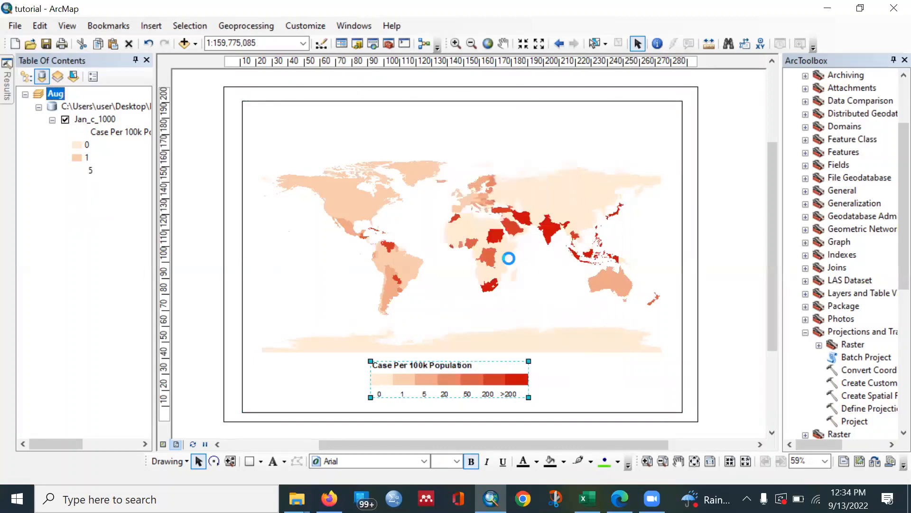
# Select all seven legend class items, from 0 to >200, and ungroup them into separate colour patches and labels
pyautogui.click(561, 347)
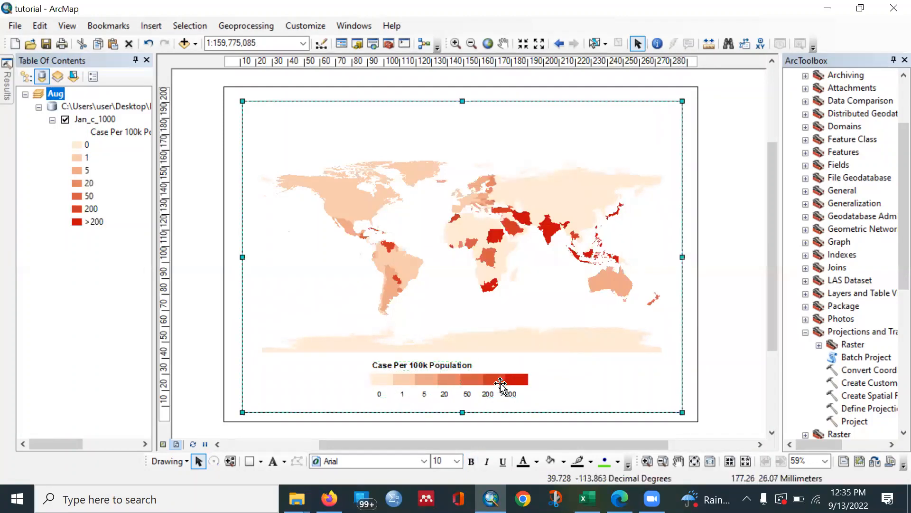
pyautogui.click(377, 383)
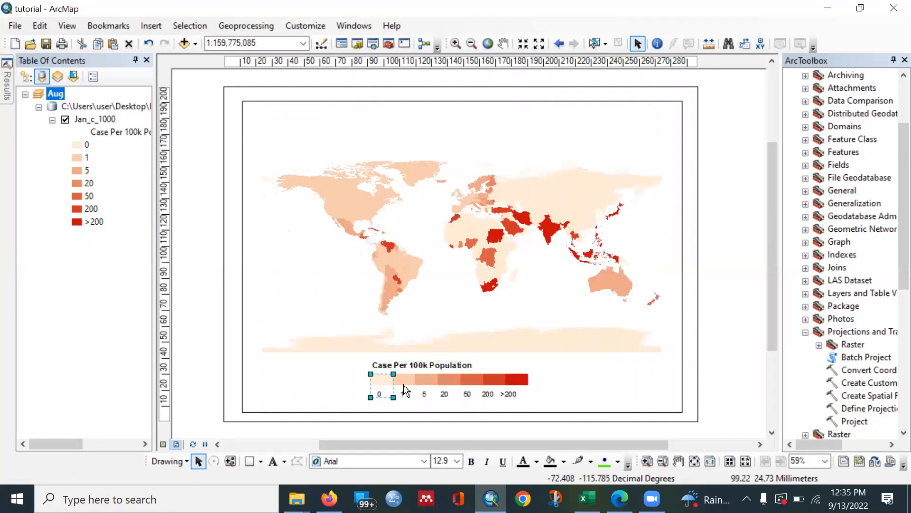
pyautogui.keyDown('shift'); pyautogui.click(403, 388); pyautogui.keyUp('shift')
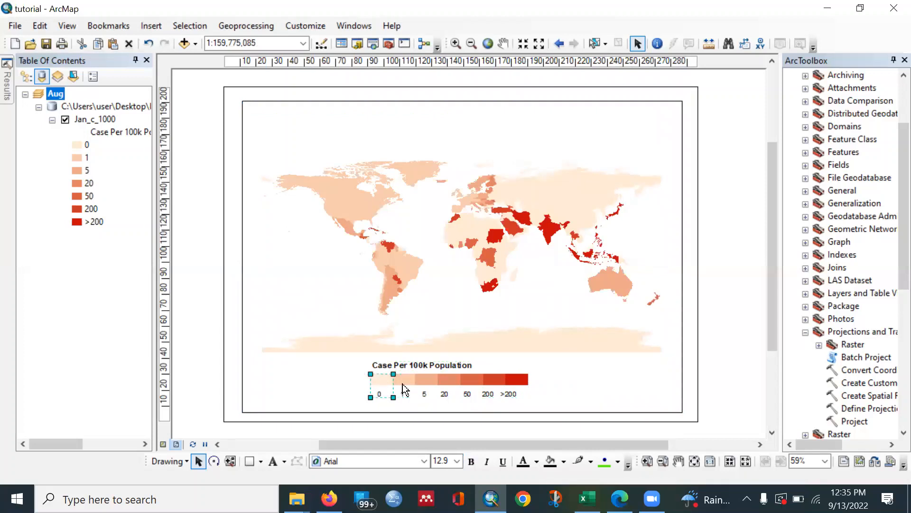
pyautogui.keyDown('shift'); pyautogui.click(435, 387); pyautogui.keyUp('shift')
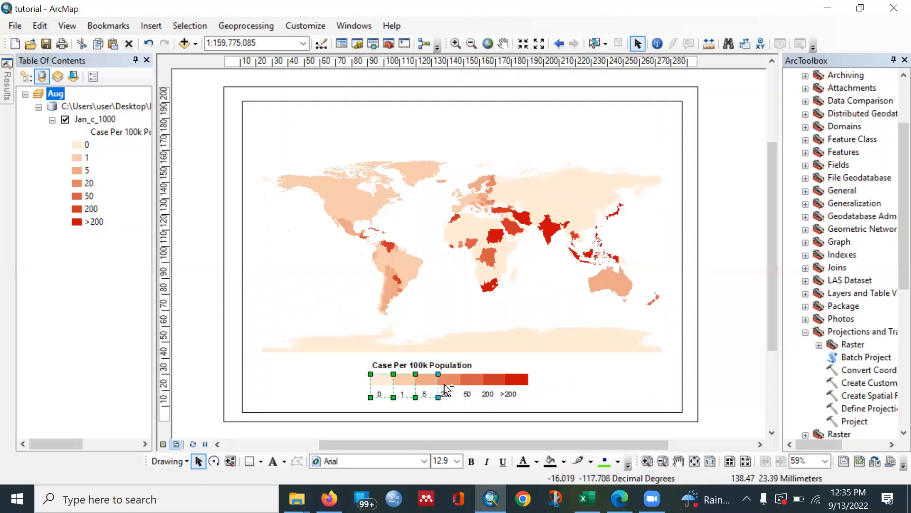
pyautogui.keyDown('shift'); pyautogui.click(449, 387); pyautogui.keyUp('shift')
pyautogui.keyDown('shift'); pyautogui.click(468, 389); pyautogui.keyUp('shift')
pyautogui.keyDown('shift'); pyautogui.click(488, 387); pyautogui.keyUp('shift')
pyautogui.keyDown('shift'); pyautogui.click(513, 387); pyautogui.keyUp('shift')
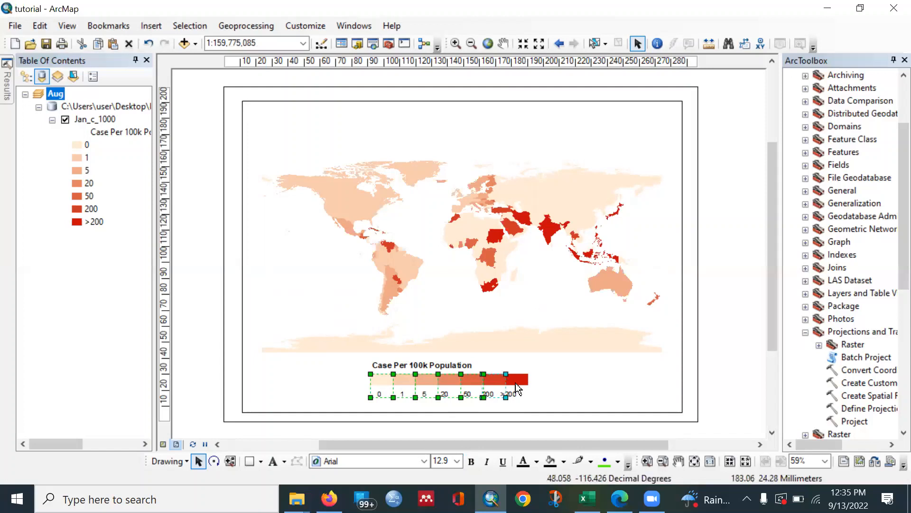
pyautogui.rightClick(515, 383)
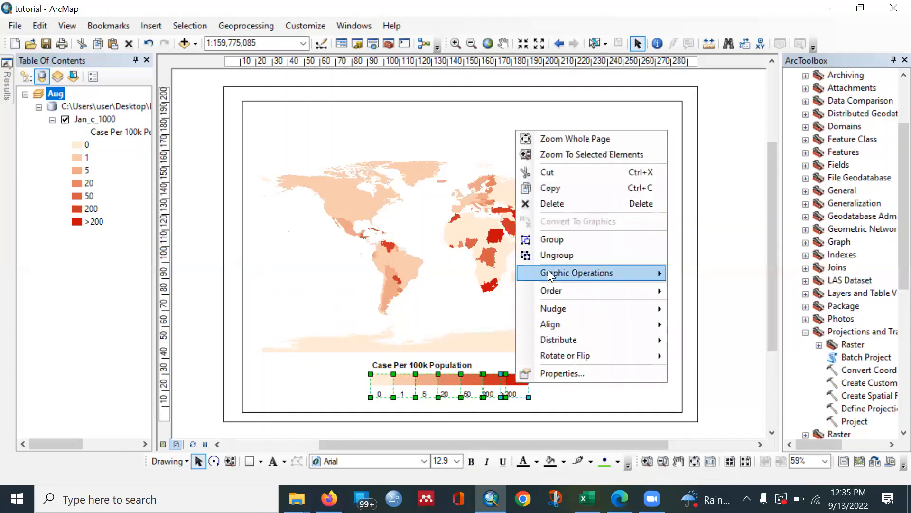
pyautogui.click(564, 255)
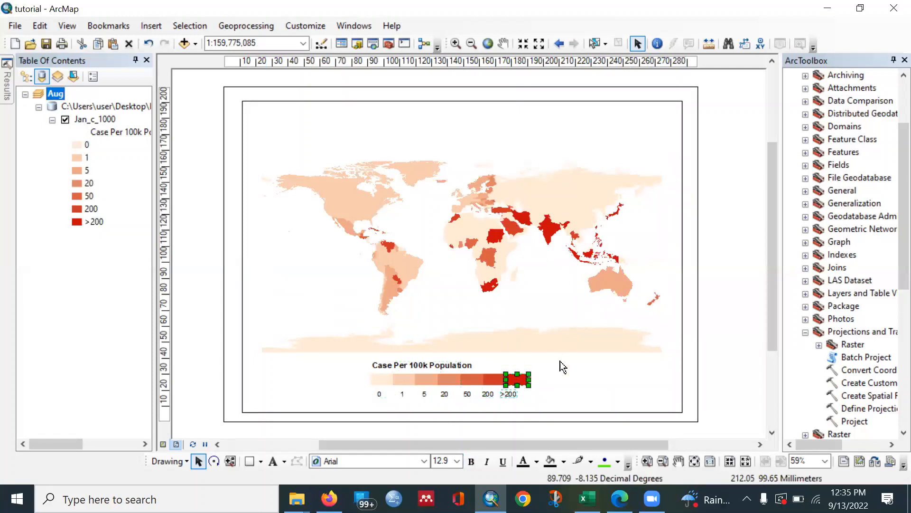
# Select the remaining colour patches along with the still-selected >200 patch and label, and group them
pyautogui.keyDown('shift'); pyautogui.click(497, 378); pyautogui.keyUp('shift')
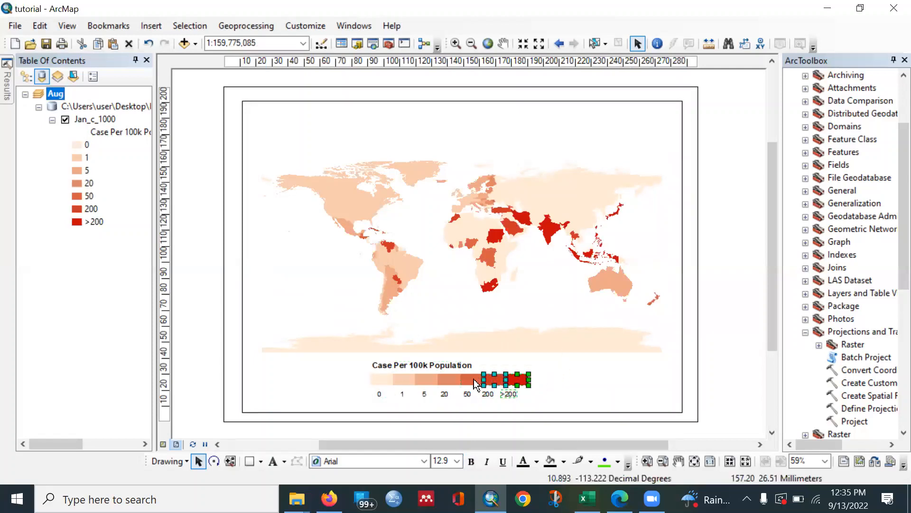
pyautogui.keyDown('shift'); pyautogui.click(464, 379); pyautogui.keyUp('shift')
pyautogui.keyDown('shift'); pyautogui.click(448, 379); pyautogui.keyUp('shift')
pyautogui.keyDown('shift'); pyautogui.click(427, 379); pyautogui.keyUp('shift')
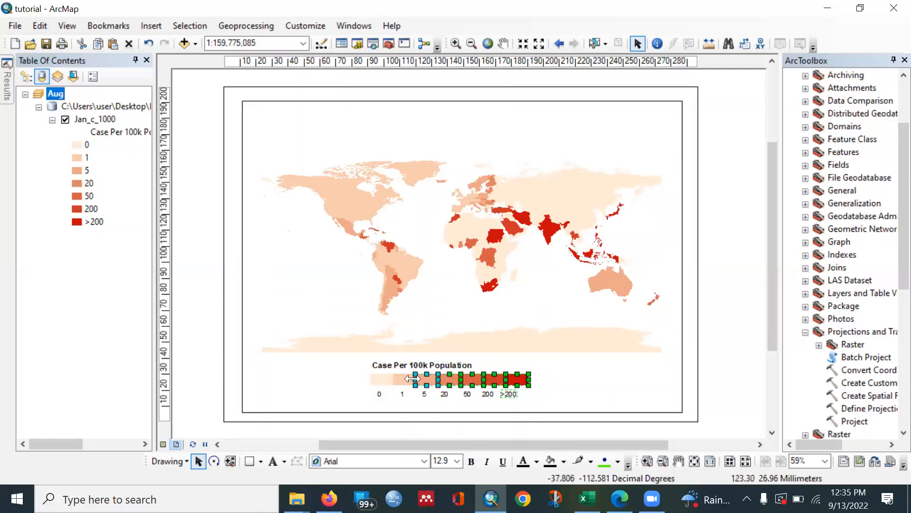
pyautogui.keyDown('shift'); pyautogui.click(403, 380); pyautogui.keyUp('shift')
pyautogui.keyDown('shift'); pyautogui.click(379, 380); pyautogui.keyUp('shift')
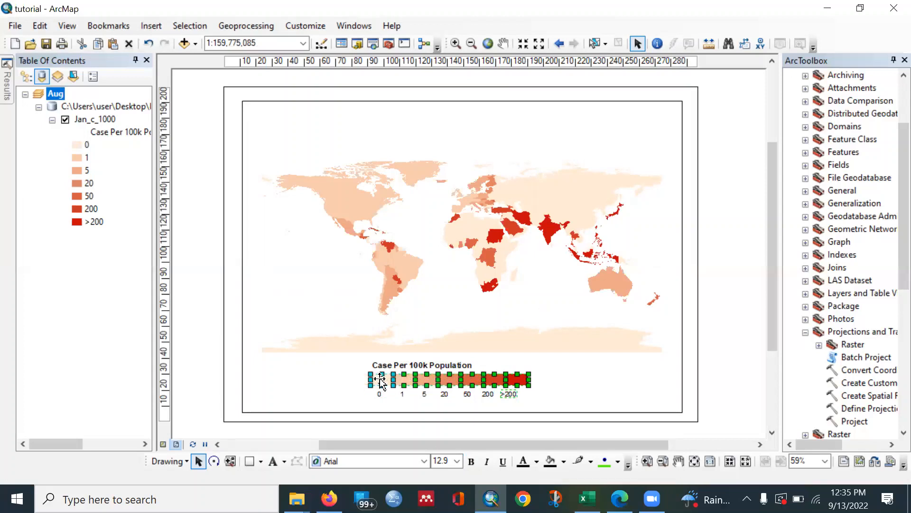
pyautogui.rightClick(380, 380)
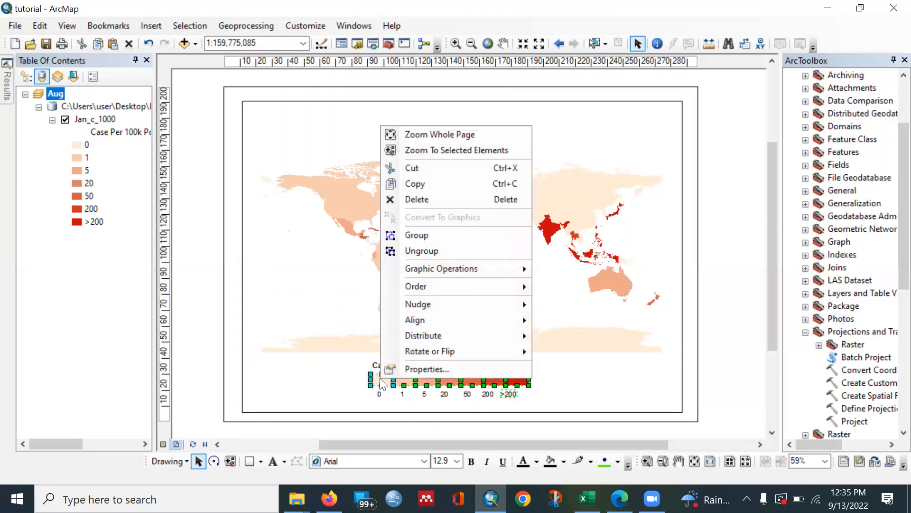
pyautogui.click(435, 237)
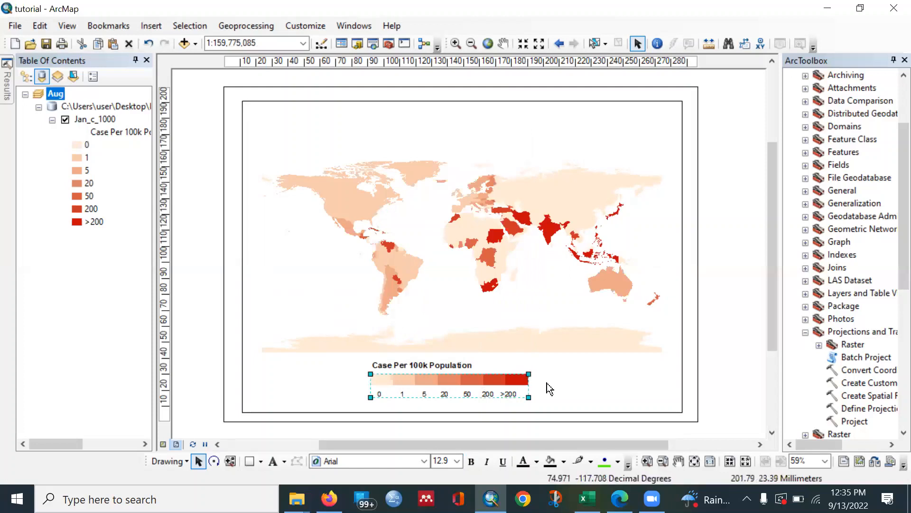
# Move the grouped colour bar up above the legend title, over the map's lower part, and ungroup it
pyautogui.moveTo(523, 387); pyautogui.dragTo(532, 326)
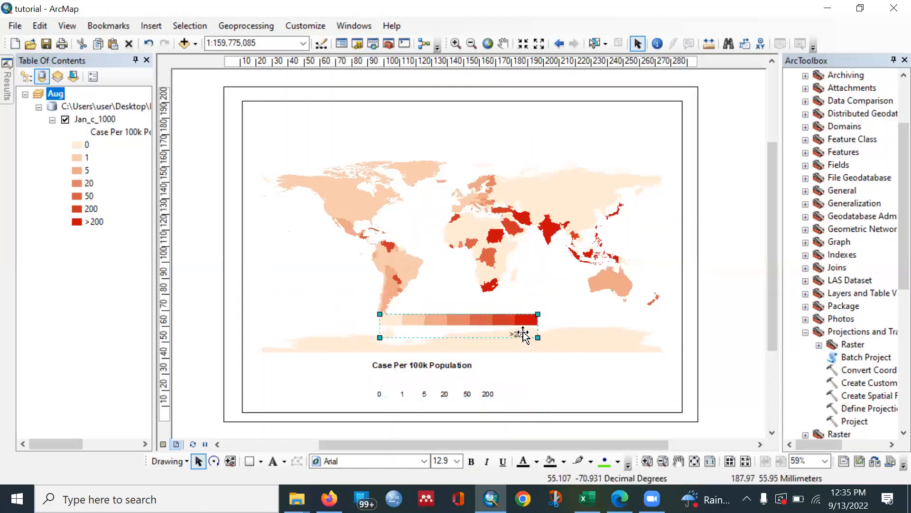
pyautogui.rightClick(524, 332)
pyautogui.click(581, 206)
# Move the >200 label back down in line with the other class labels
pyautogui.click(546, 352)
pyautogui.click(528, 320)
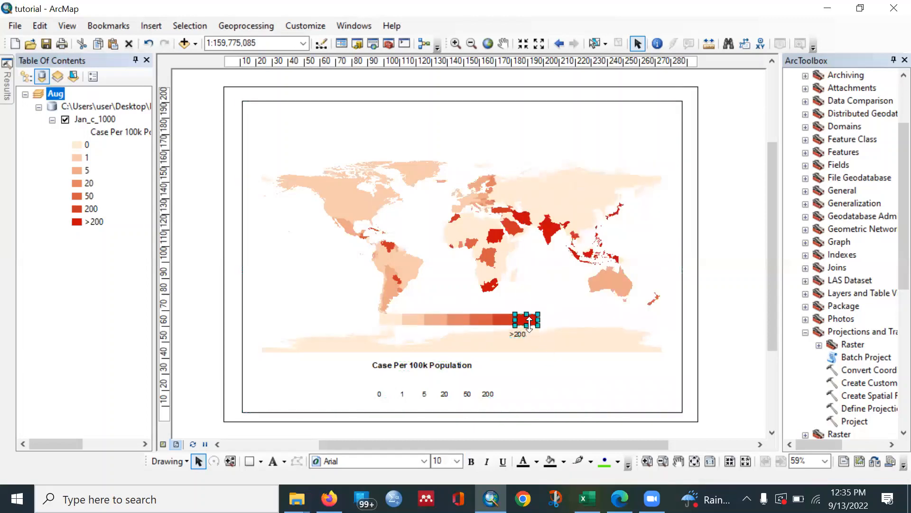
pyautogui.rightClick(529, 325)
pyautogui.click(522, 337)
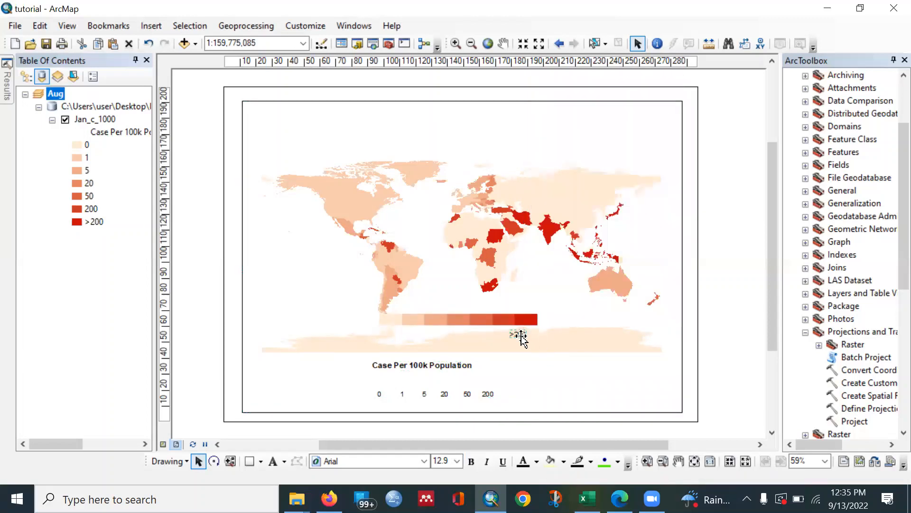
pyautogui.moveTo(521, 337); pyautogui.dragTo(517, 402)
# Select the seven colour patches without any labels and group them into one colour bar
pyautogui.click(526, 326)
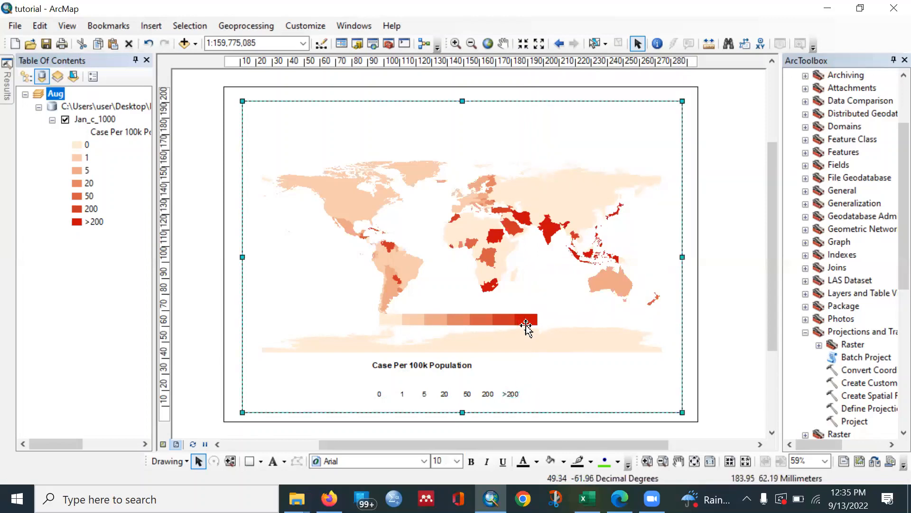
pyautogui.click(525, 324)
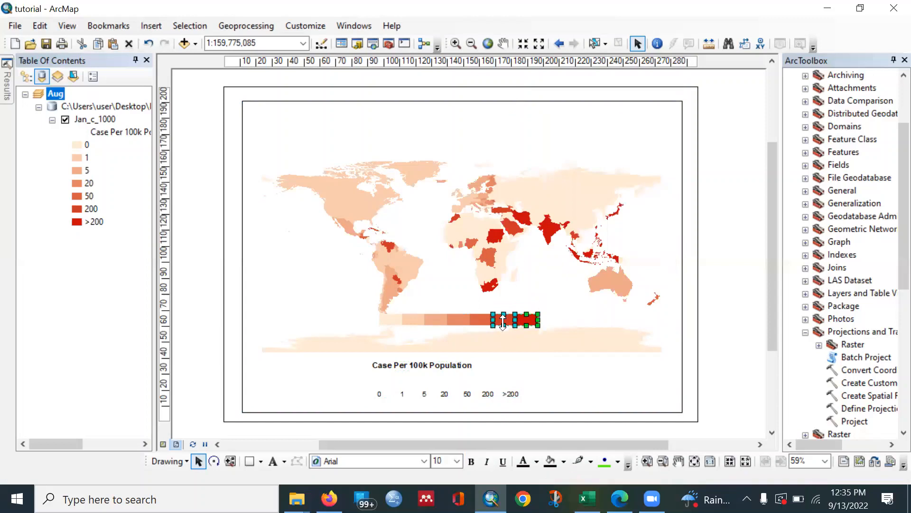
pyautogui.keyDown('shift'); pyautogui.click(503, 321); pyautogui.keyUp('shift')
pyautogui.keyDown('shift'); pyautogui.click(480, 320); pyautogui.keyUp('shift')
pyautogui.keyDown('shift'); pyautogui.click(455, 320); pyautogui.keyUp('shift')
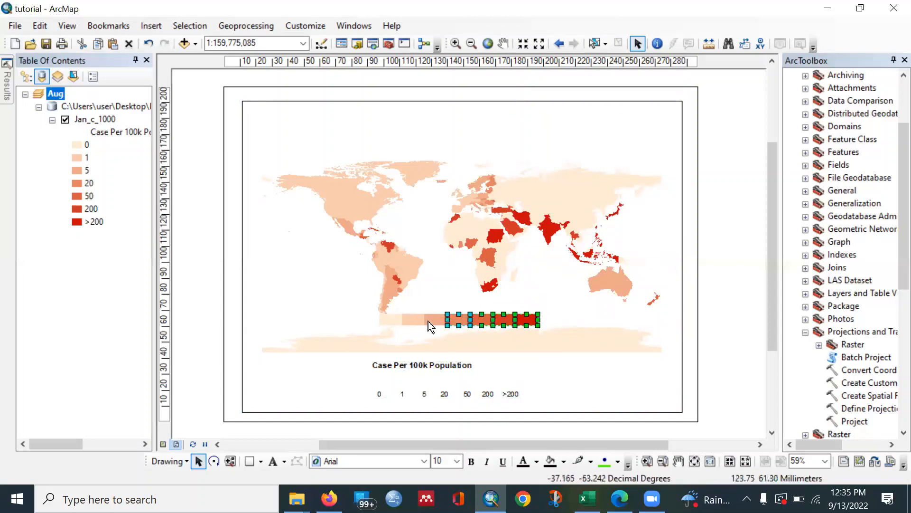
pyautogui.keyDown('shift'); pyautogui.click(432, 320); pyautogui.keyUp('shift')
pyautogui.keyDown('shift'); pyautogui.click(410, 320); pyautogui.keyUp('shift')
pyautogui.keyDown('shift'); pyautogui.click(394, 321); pyautogui.keyUp('shift')
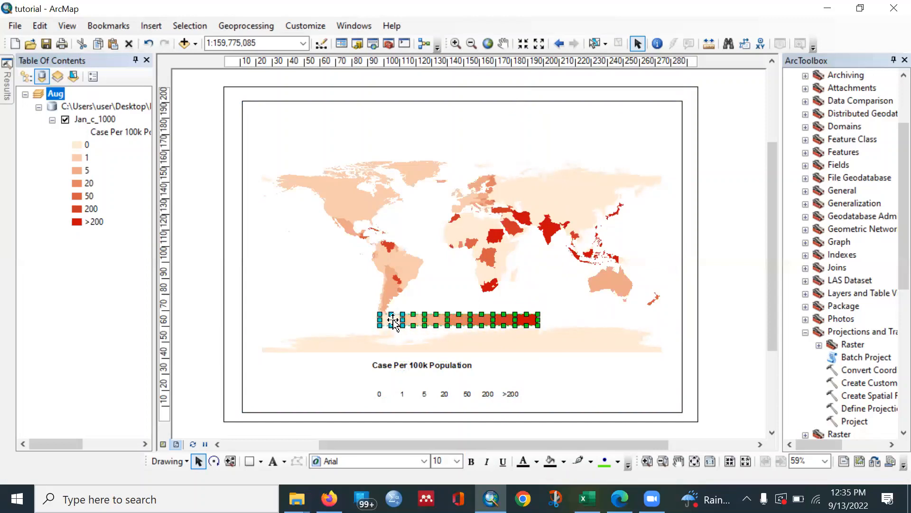
pyautogui.rightClick(394, 323)
pyautogui.click(454, 184)
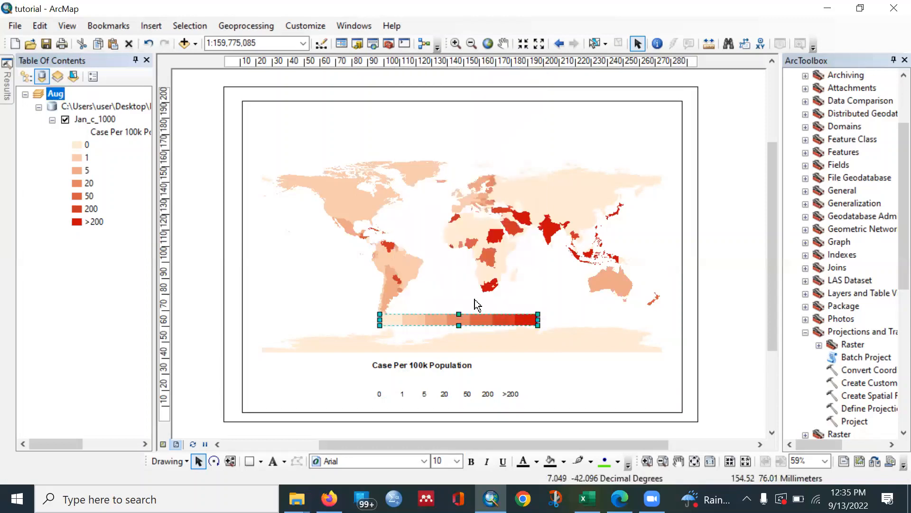
# Rotate the grouped colour bar clockwise so it stands vertically with the lightest patch on top
pyautogui.rightClick(512, 318)
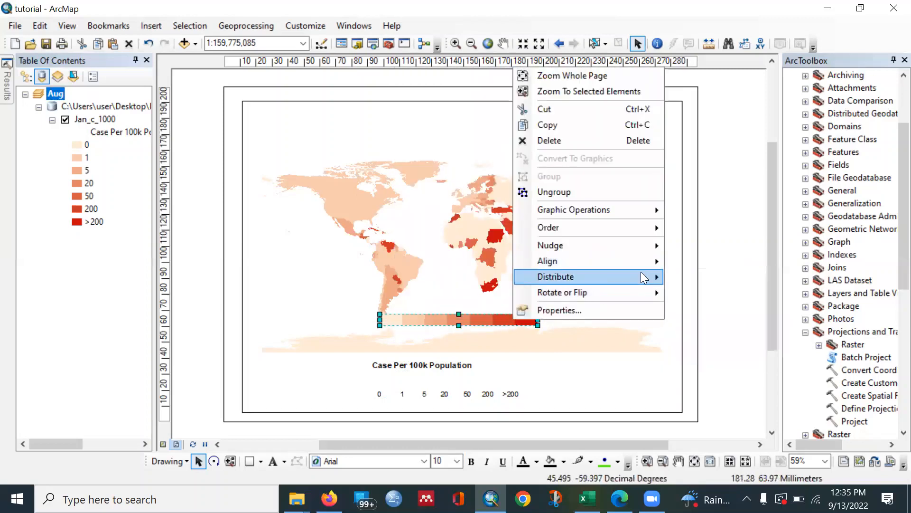
pyautogui.moveTo(636, 249)
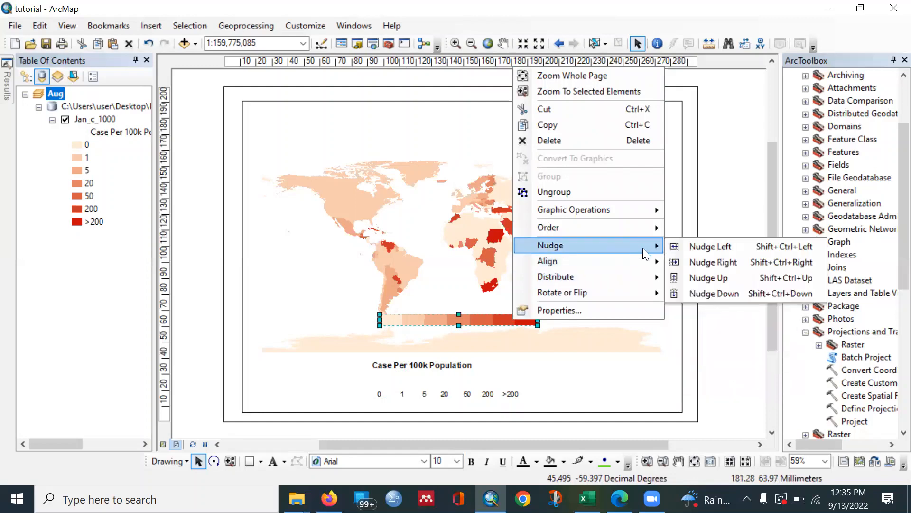
pyautogui.moveTo(637, 277)
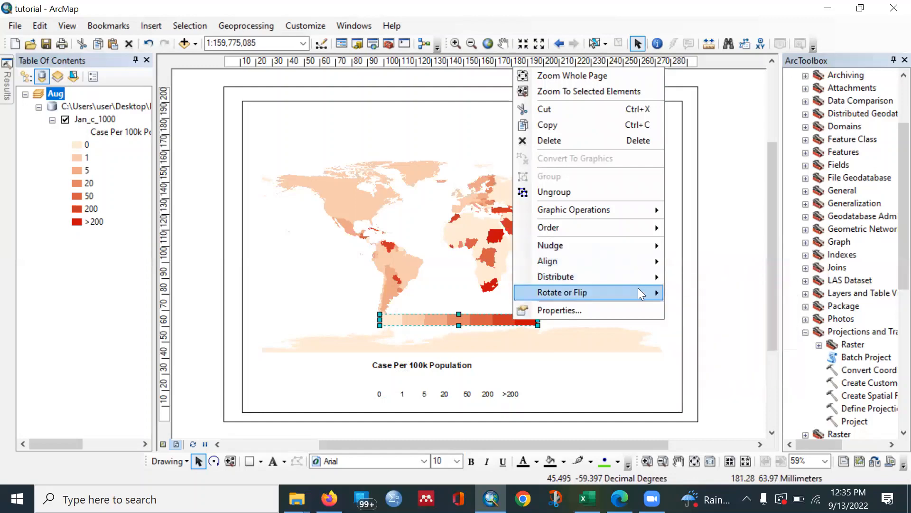
pyautogui.moveTo(640, 292)
pyautogui.click(702, 291)
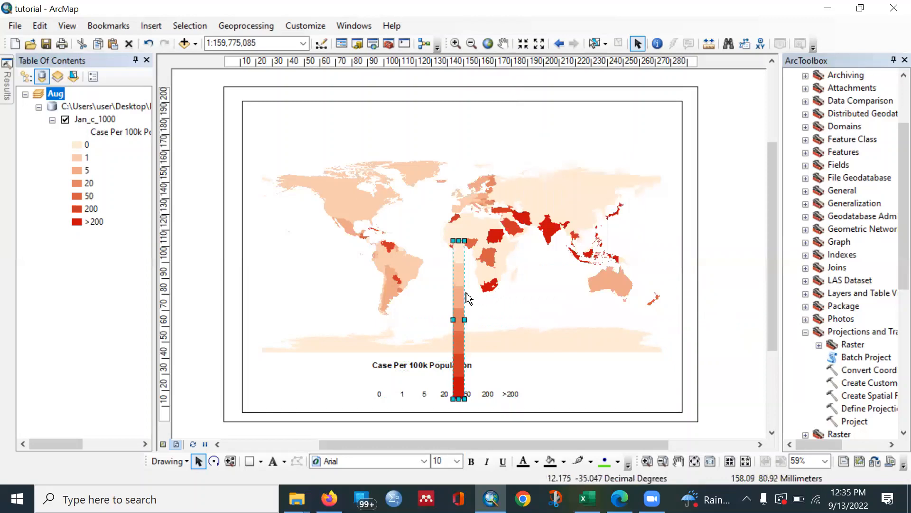
# Widen the vertical colour bar, stretch it to about the world map's height and place it along the map frame's left edge
pyautogui.moveTo(463, 319); pyautogui.dragTo(474, 319)
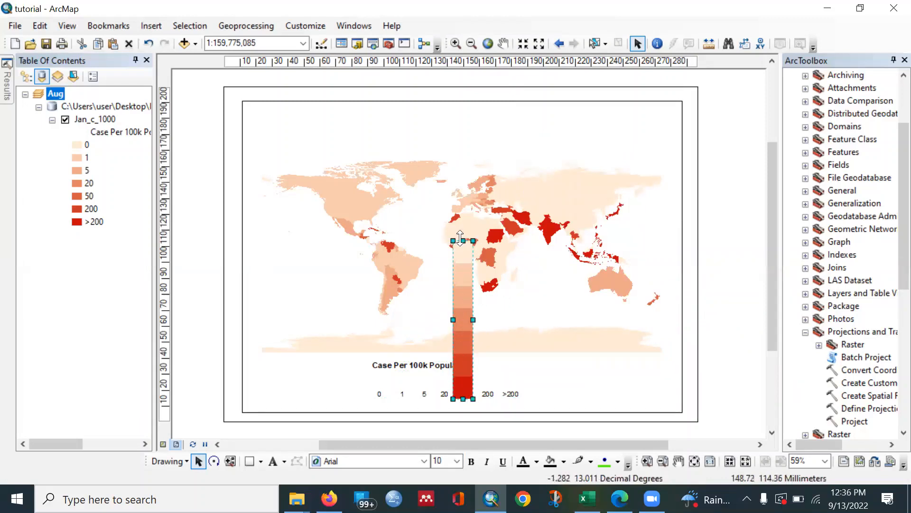
pyautogui.moveTo(462, 240); pyautogui.dragTo(255, 203)
pyautogui.click(290, 240)
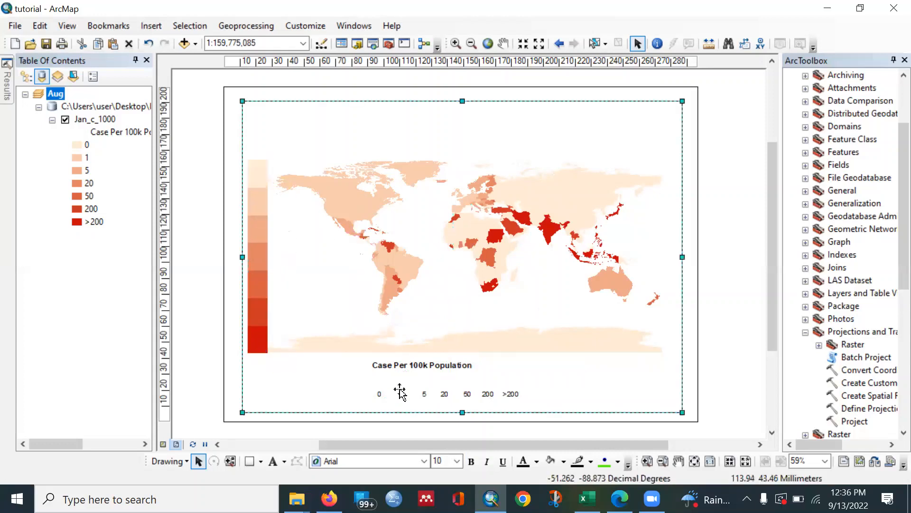
# Move the 0 label onto the lightest patch at the top of the vertical colour bar
pyautogui.click(382, 396)
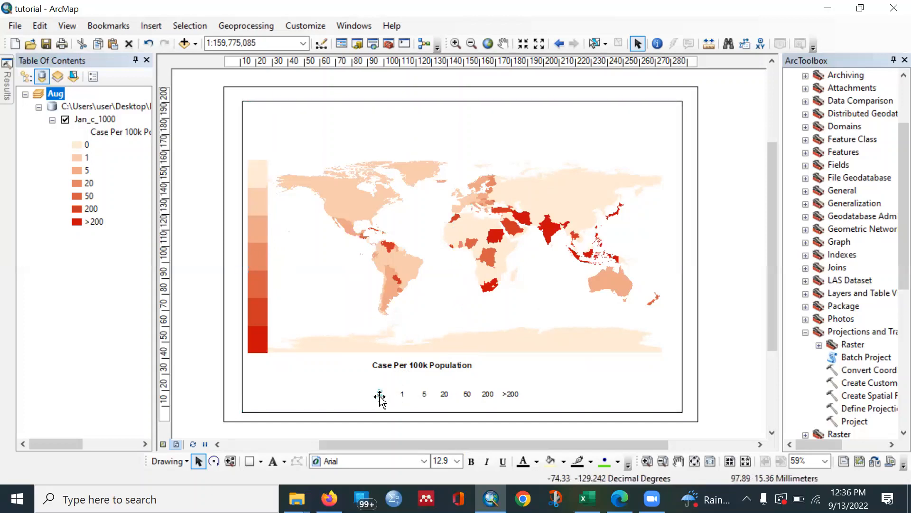
pyautogui.moveTo(379, 398); pyautogui.dragTo(338, 282)
pyautogui.moveTo(262, 184); pyautogui.dragTo(258, 178)
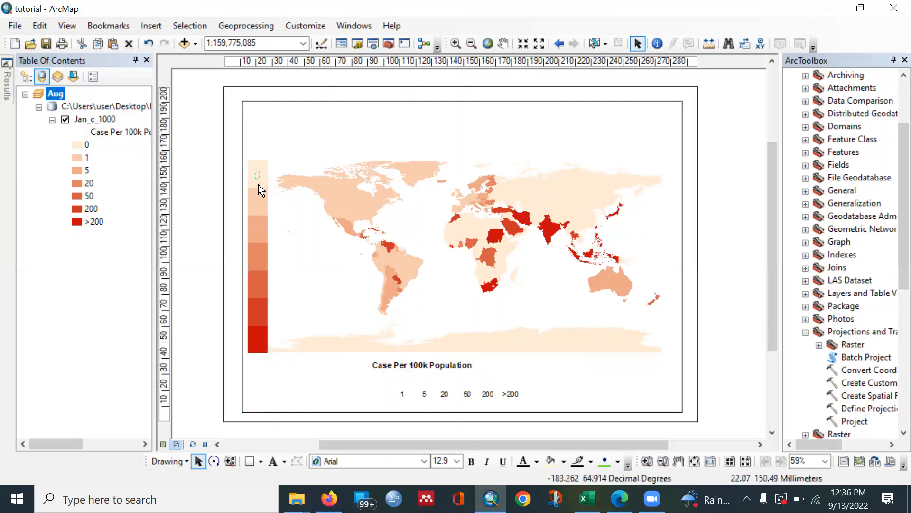
# Send the vertical colour bar to the back of the drawing order, behind the 0 label
pyautogui.click(260, 194)
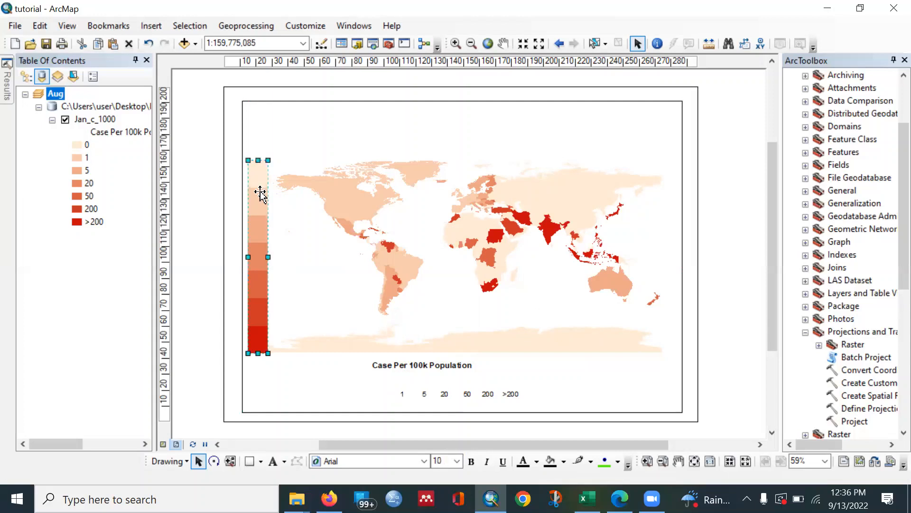
pyautogui.rightClick(261, 193)
pyautogui.moveTo(343, 354)
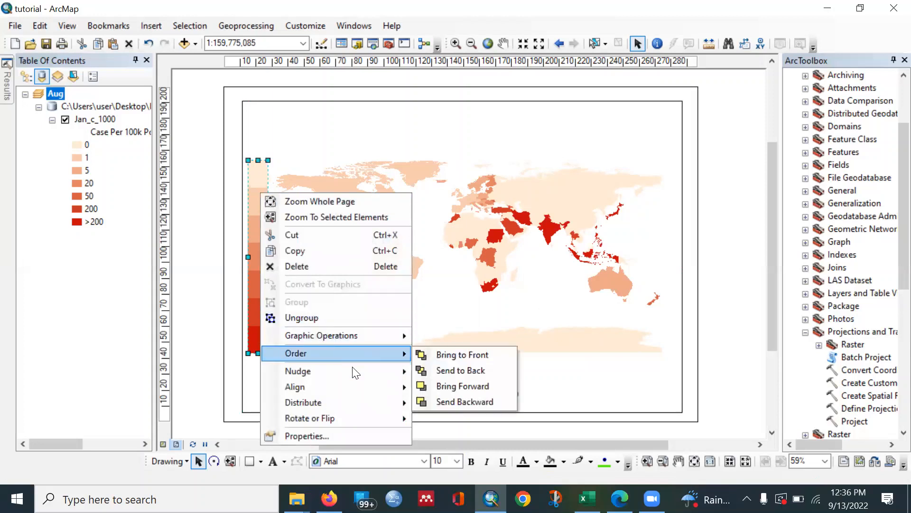
pyautogui.click(446, 370)
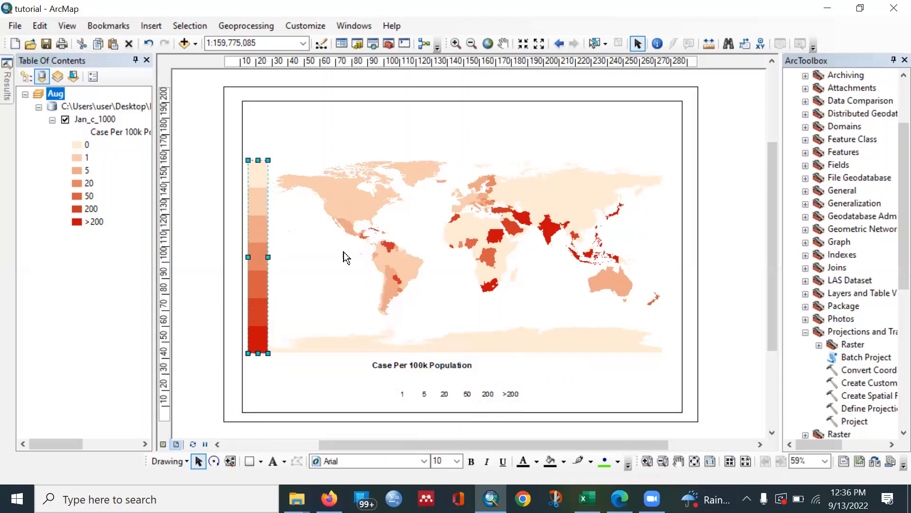
pyautogui.rightClick(258, 184)
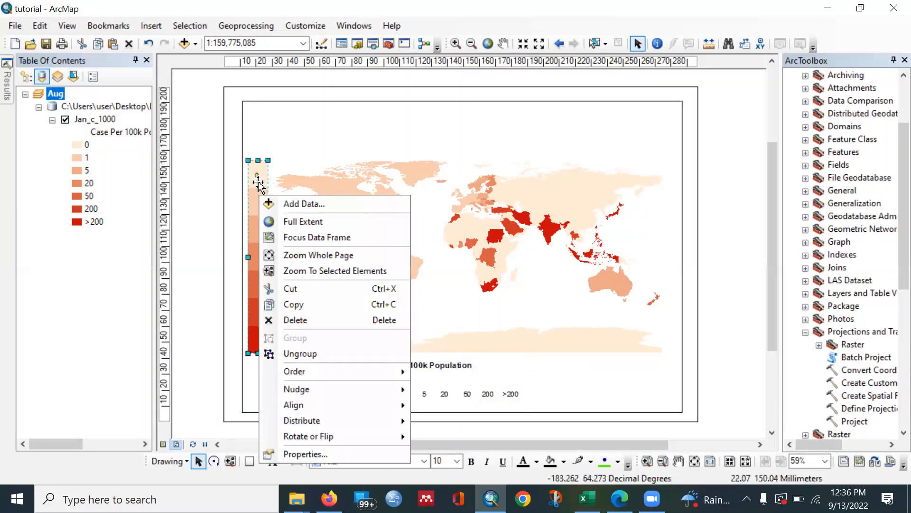
pyautogui.press('Escape')
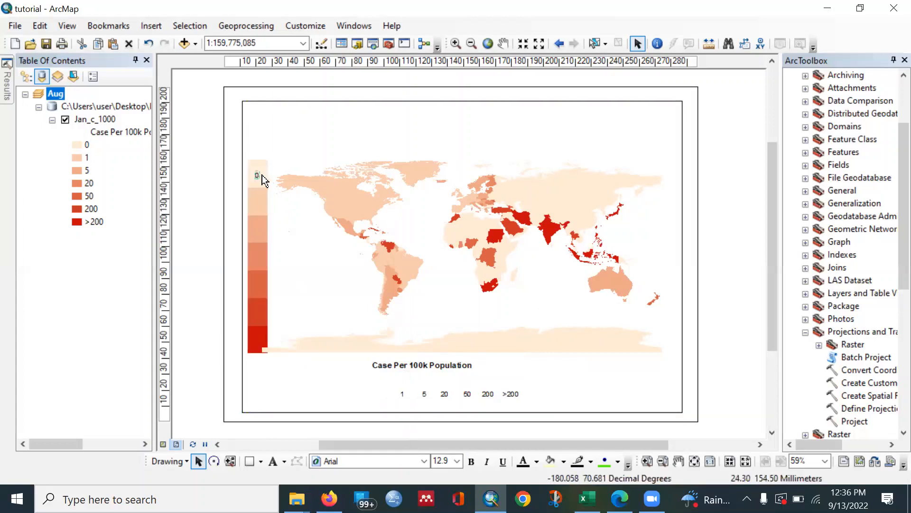
# Format the 0 label on the lightest patch as bold text at size 16
pyautogui.rightClick(257, 177)
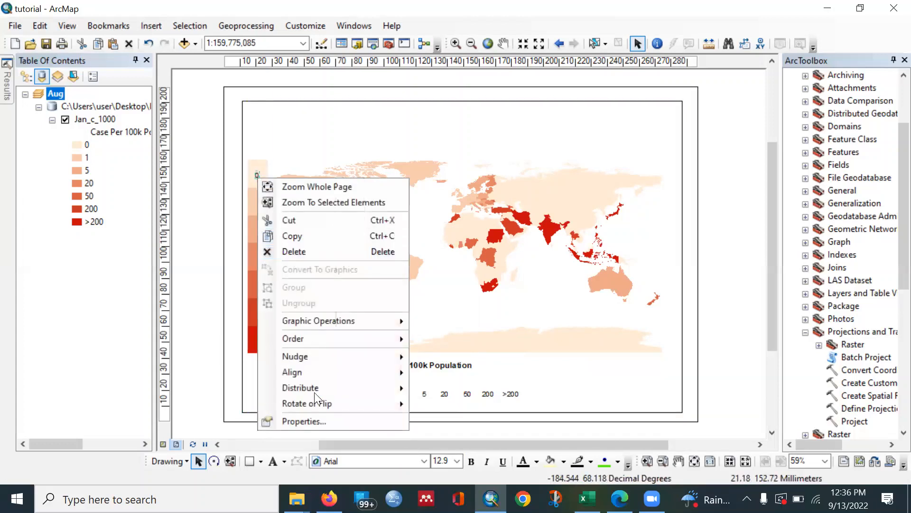
pyautogui.click(338, 420)
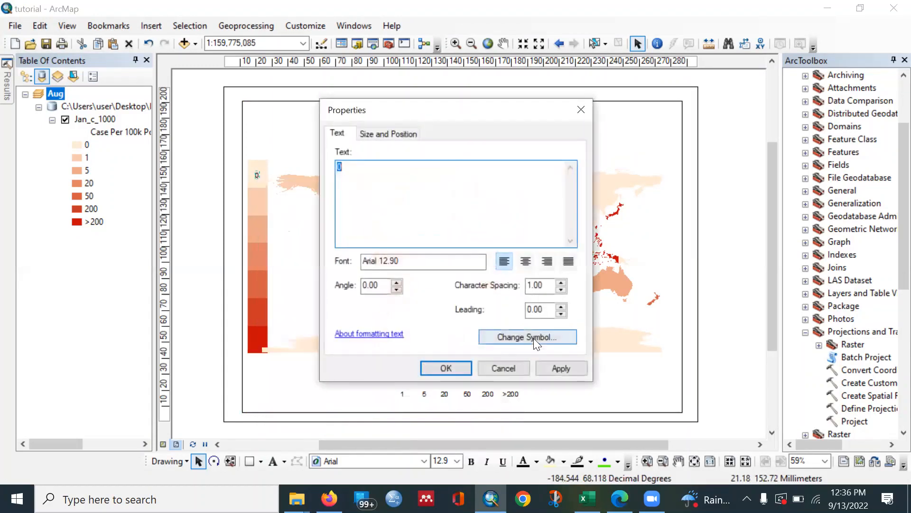
pyautogui.click(533, 338)
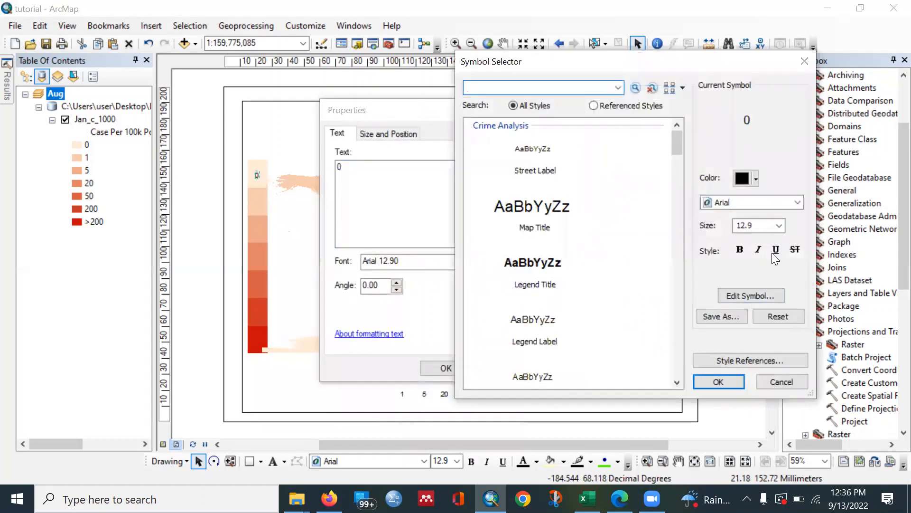
pyautogui.click(779, 226)
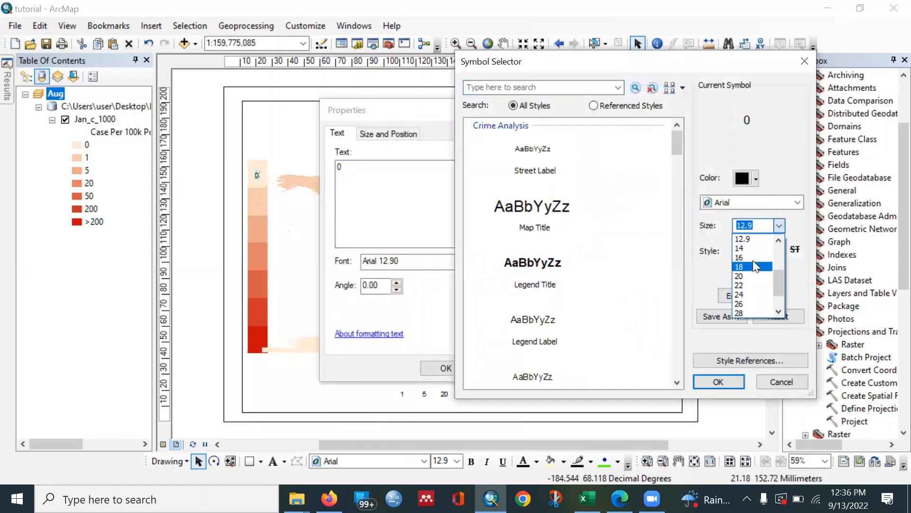
pyautogui.click(752, 256)
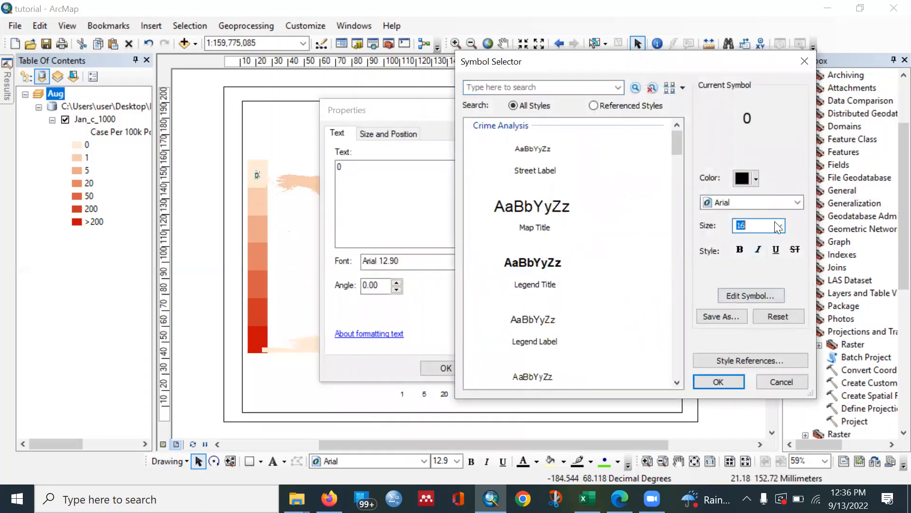
pyautogui.click(741, 250)
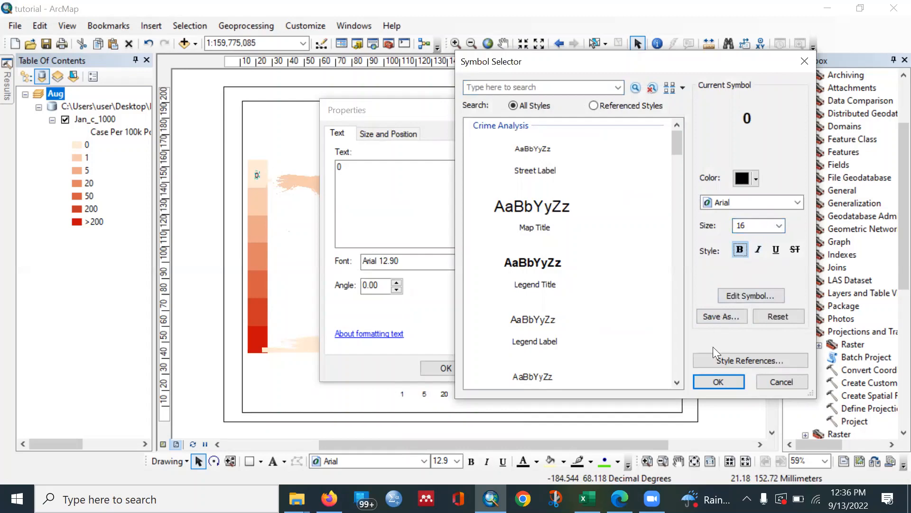
pyautogui.click(719, 383)
pyautogui.click(446, 369)
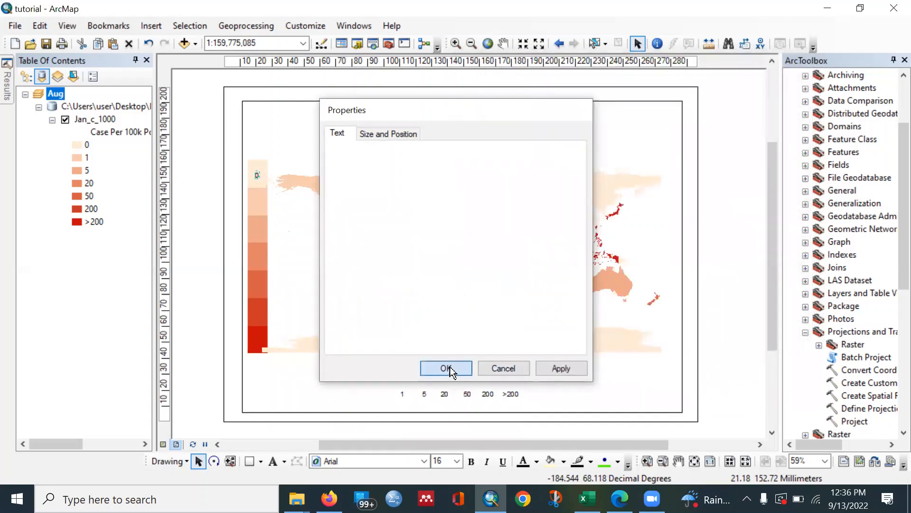
# Duplicate the bold 0 label and place one copy on each of the six other patches of the vertical colour bar
pyautogui.click(257, 178)
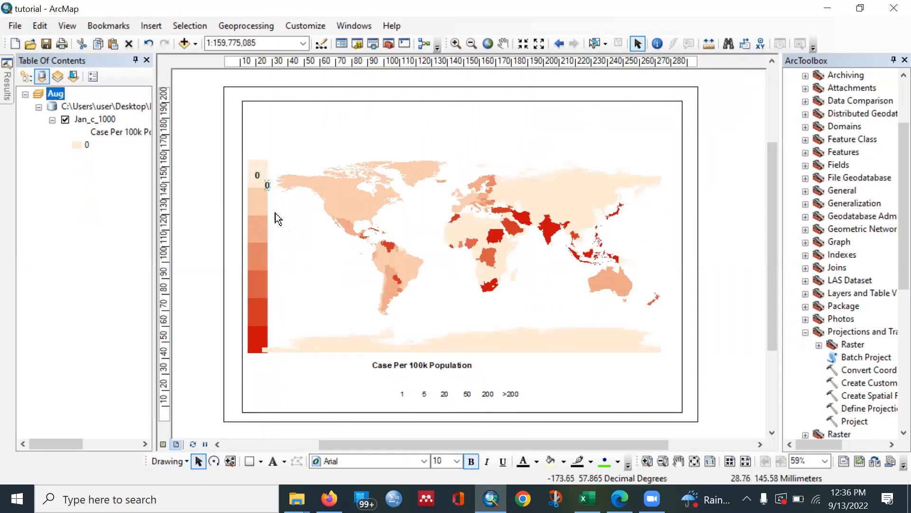
pyautogui.moveTo(268, 186); pyautogui.dragTo(257, 236)
pyautogui.click(267, 186)
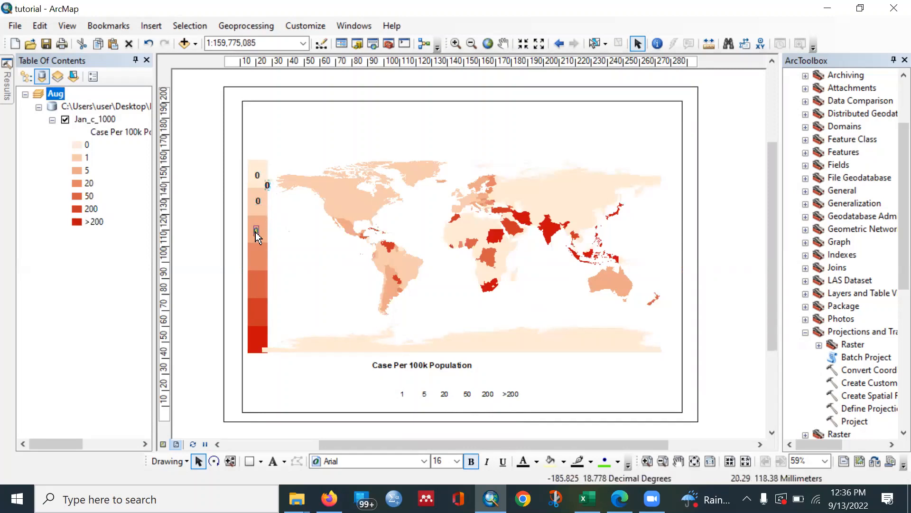
pyautogui.click(267, 188)
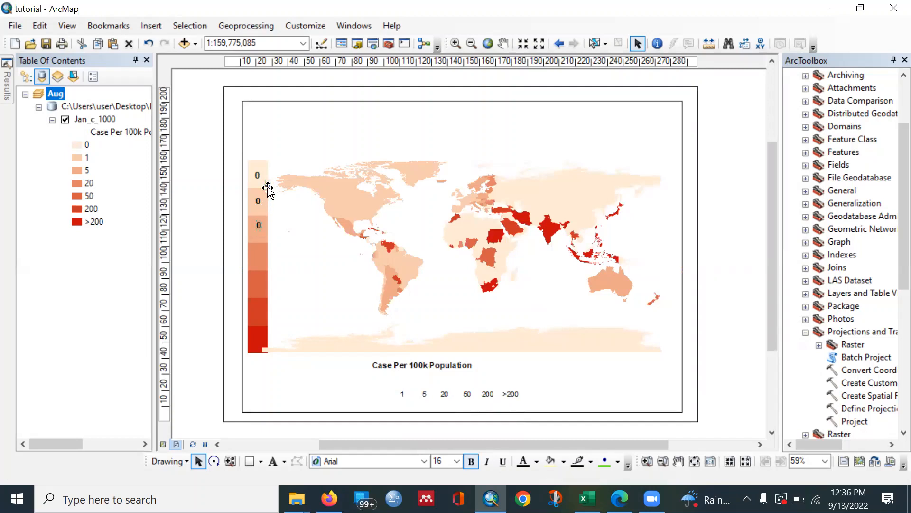
pyautogui.moveTo(267, 190); pyautogui.dragTo(258, 256)
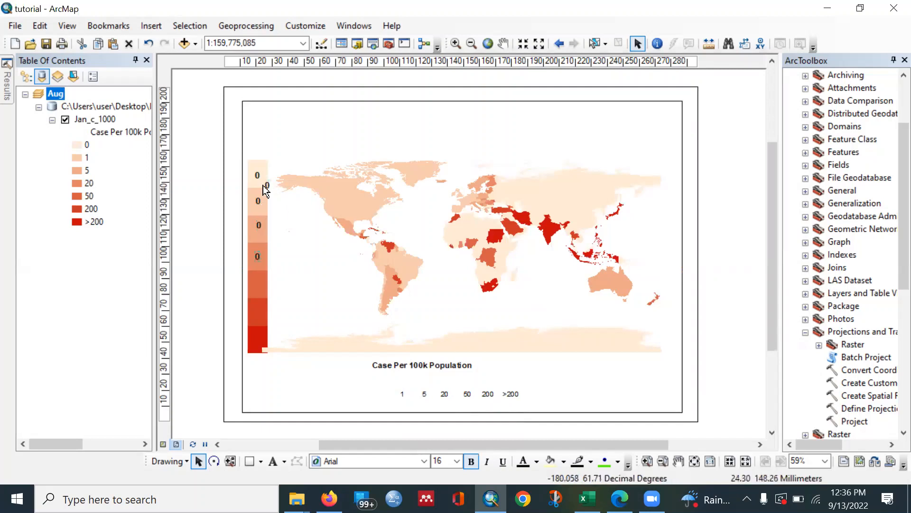
pyautogui.moveTo(269, 195); pyautogui.dragTo(257, 283)
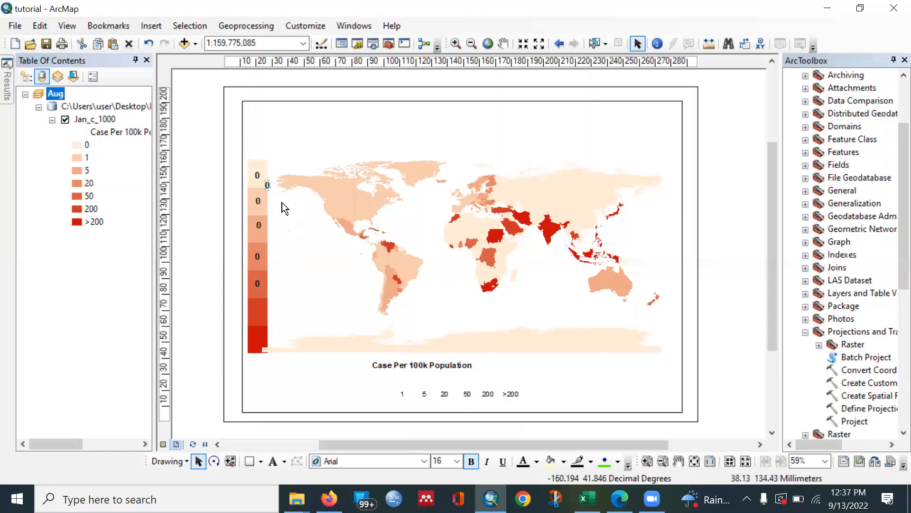
pyautogui.moveTo(268, 219); pyautogui.dragTo(258, 308)
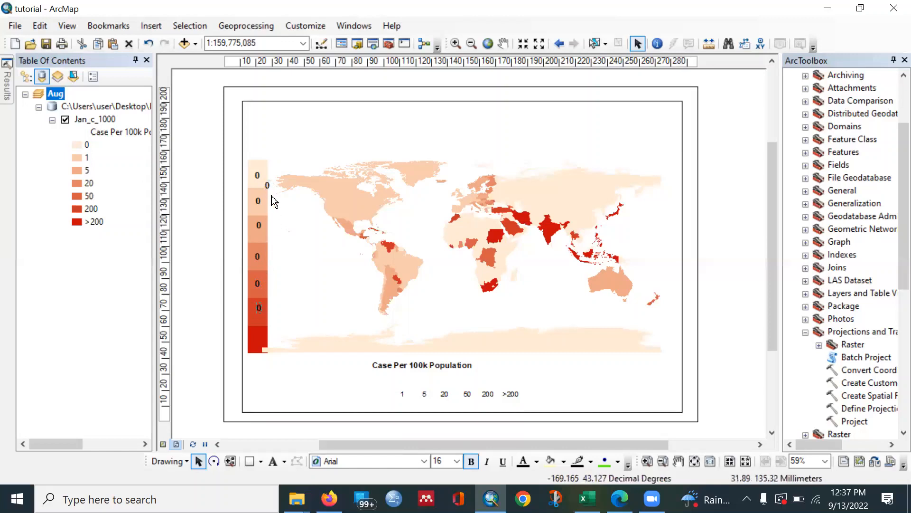
pyautogui.moveTo(267, 186); pyautogui.dragTo(258, 338)
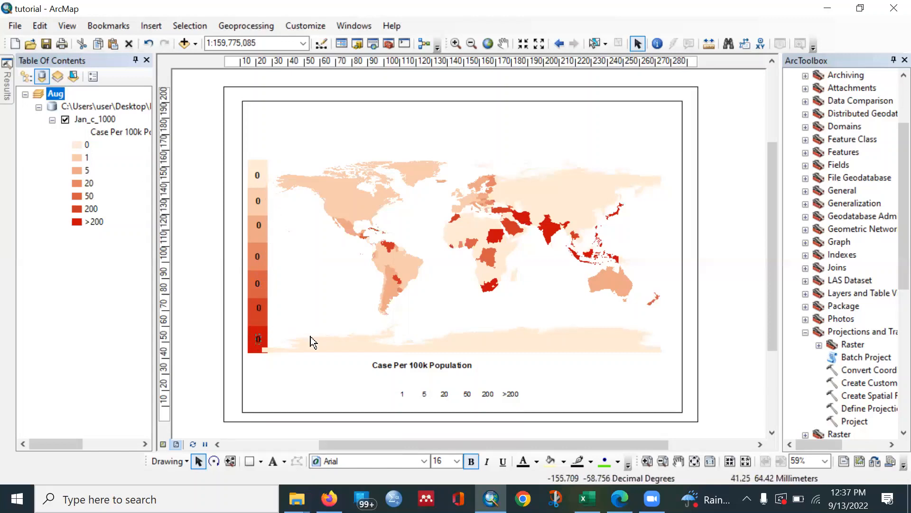
# Change the text of the label on the second patch to 5 and on the third patch to 20
pyautogui.doubleClick(258, 202)
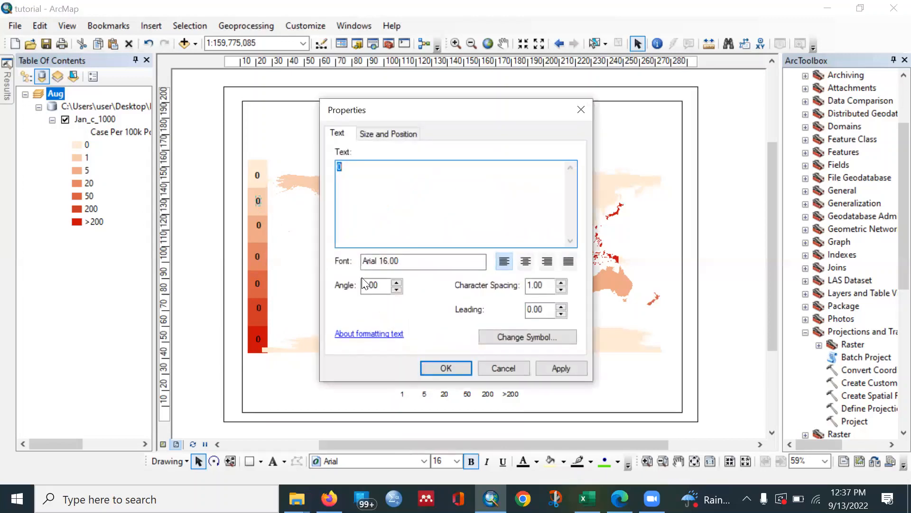
pyautogui.write('5')
pyautogui.click(446, 369)
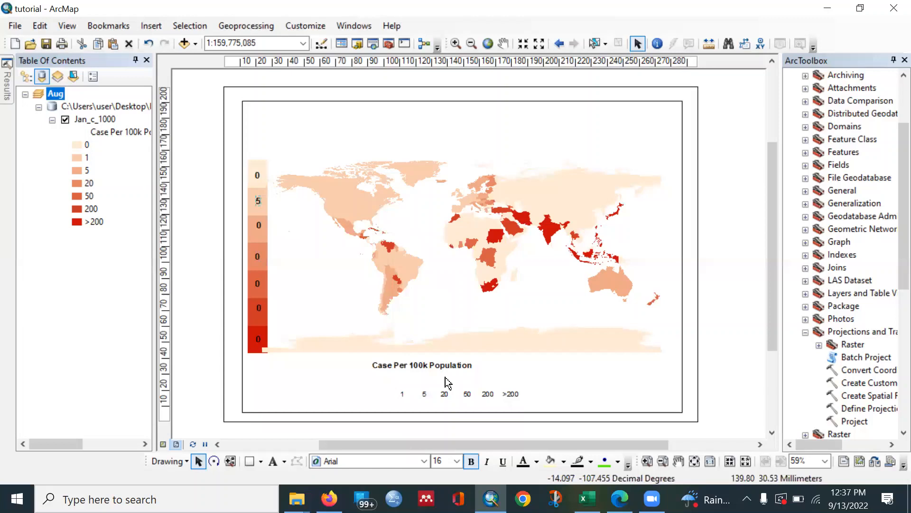
pyautogui.doubleClick(258, 225)
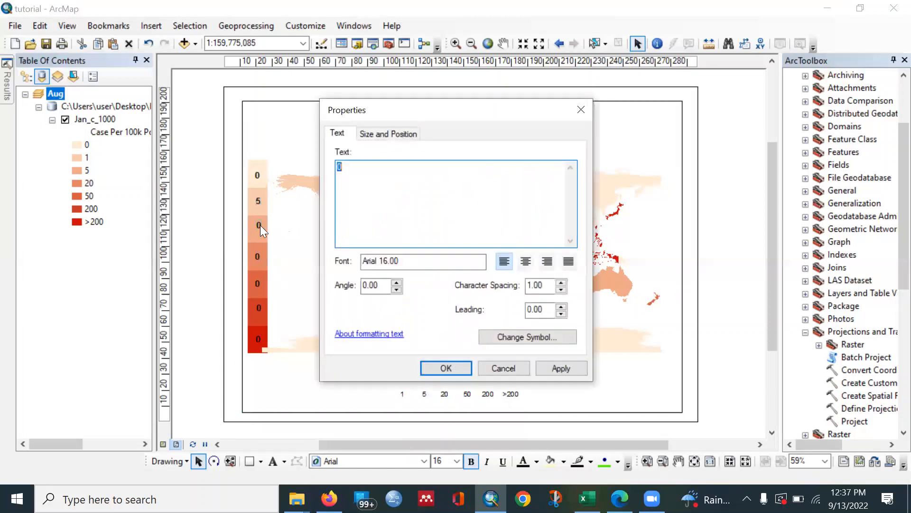
pyautogui.write('20')
pyautogui.click(446, 368)
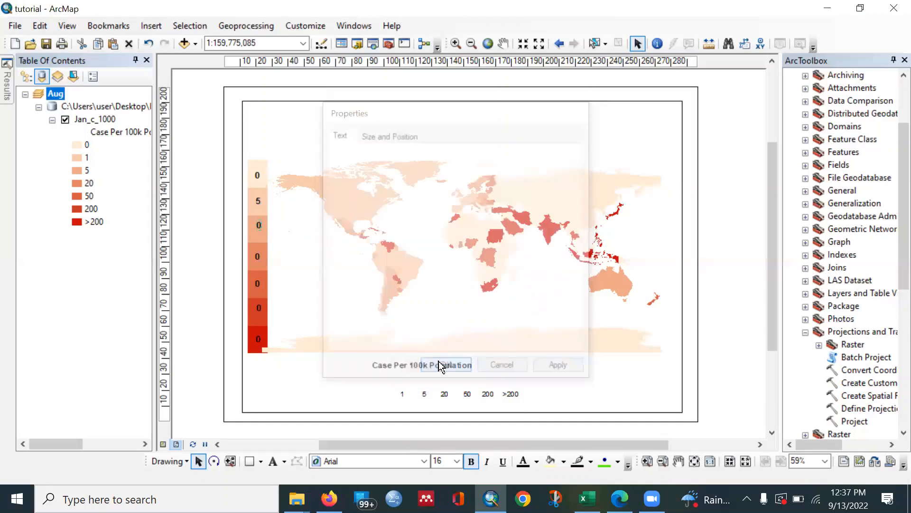
# Change the text of the label on the fourth patch to 50 and on the fifth patch to 200
pyautogui.doubleClick(255, 258)
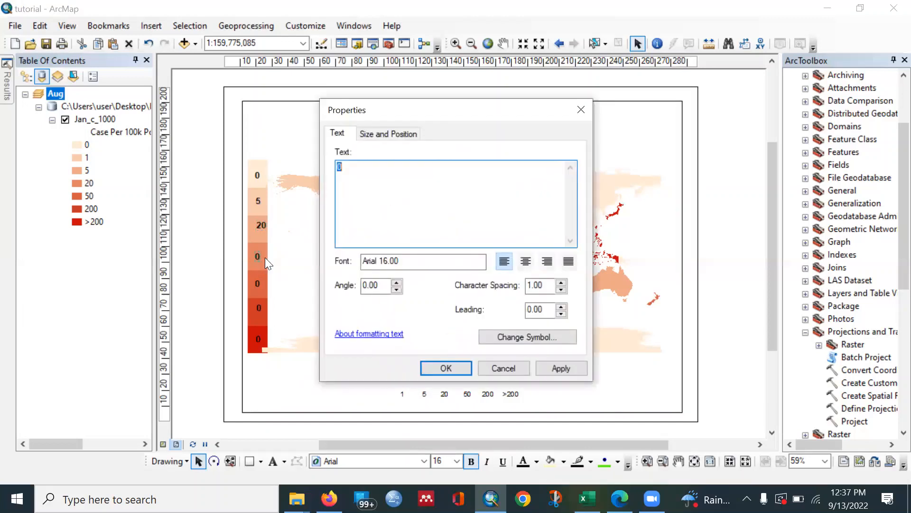
pyautogui.write('50')
pyautogui.click(446, 368)
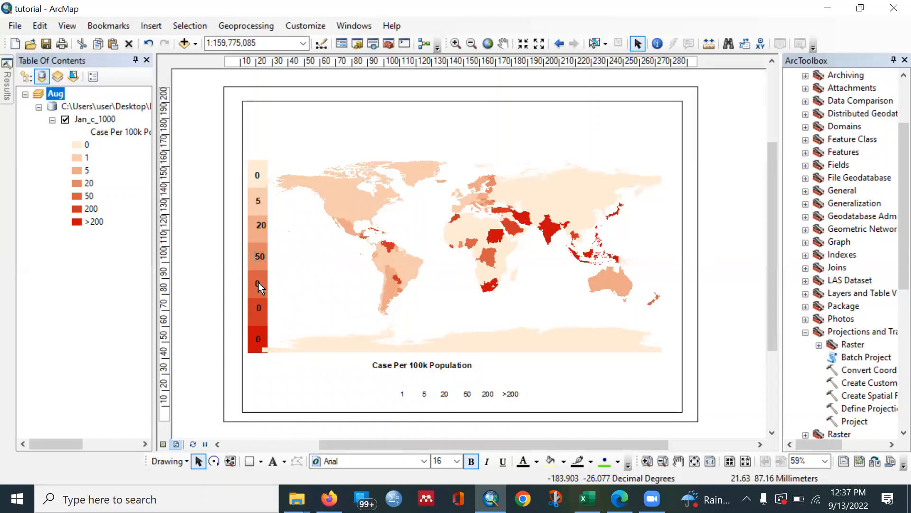
pyautogui.click(259, 283)
pyautogui.doubleClick(256, 282)
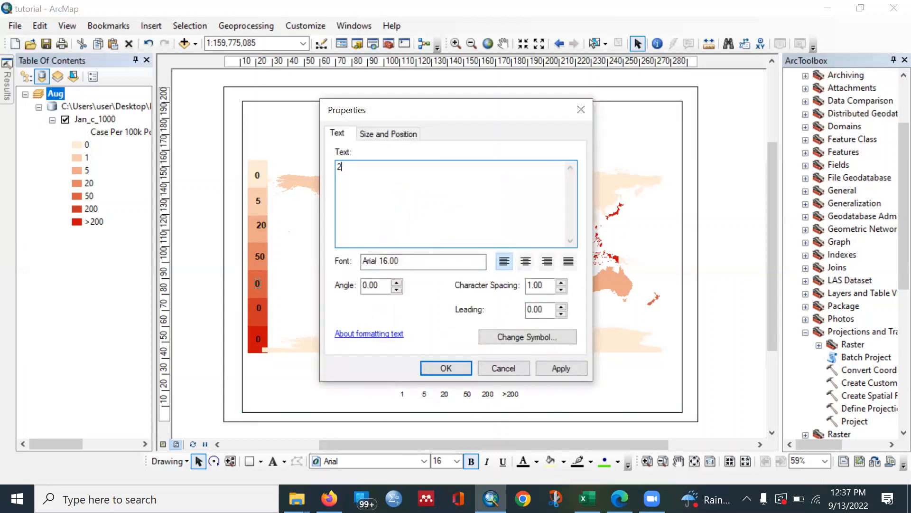
pyautogui.write('200')
pyautogui.click(446, 369)
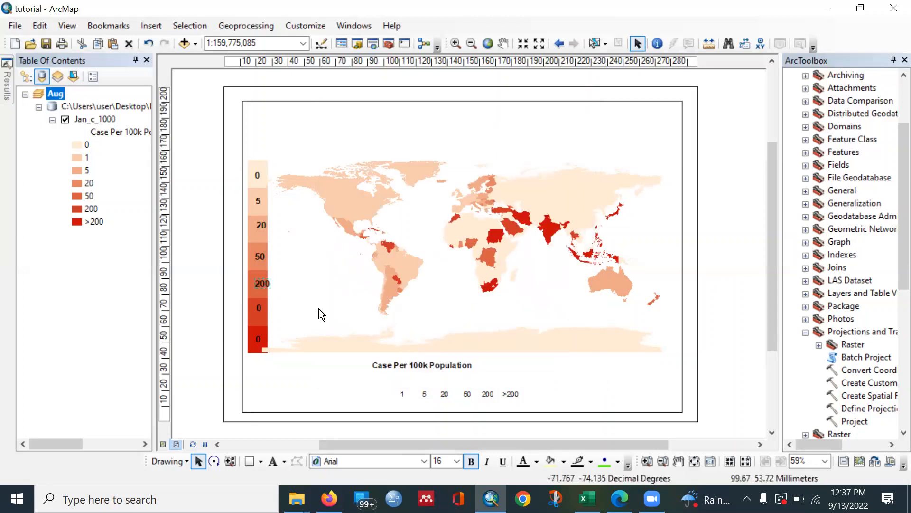
# Move the sixth patch's 0 label off the colour bar and shift the 5, 20, 50 and 200 labels down one patch together
pyautogui.moveTo(261, 307); pyautogui.dragTo(323, 320)
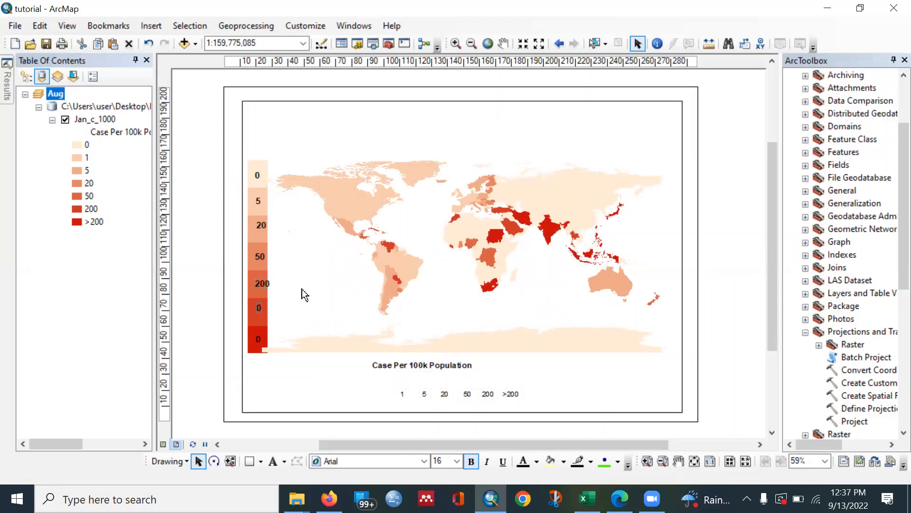
pyautogui.click(257, 203)
pyautogui.keyDown('shift'); pyautogui.click(258, 226); pyautogui.keyUp('shift')
pyautogui.keyDown('shift'); pyautogui.click(258, 258); pyautogui.keyUp('shift')
pyautogui.keyDown('shift'); pyautogui.click(260, 284); pyautogui.keyUp('shift')
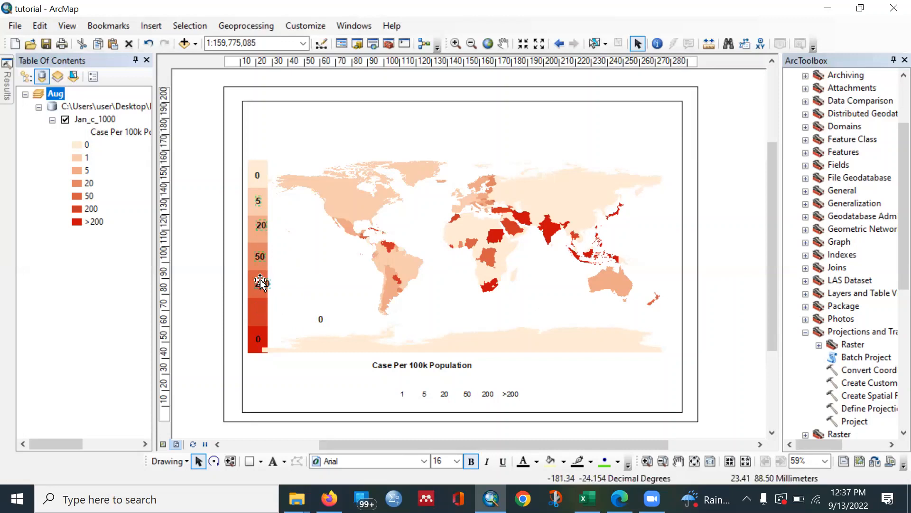
pyautogui.moveTo(261, 284); pyautogui.dragTo(259, 312)
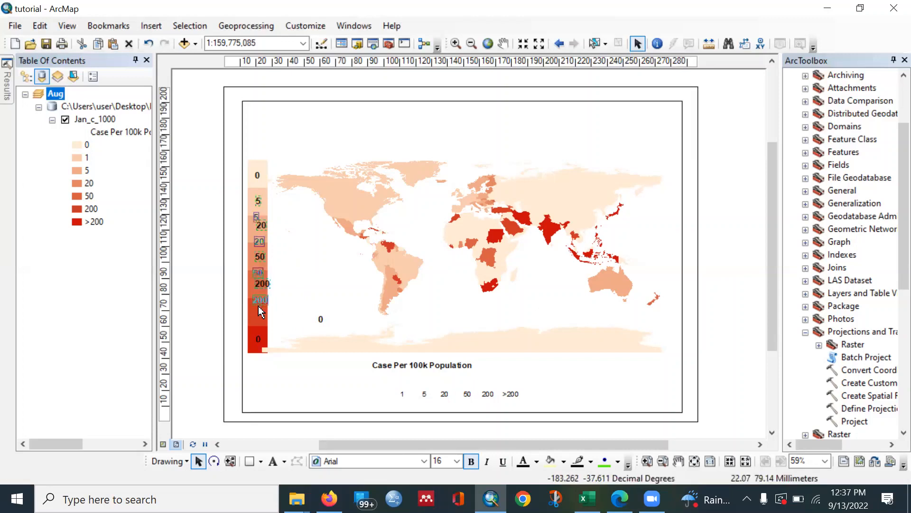
# Change the loose 0 label's text to 1 and place it on the empty second patch
pyautogui.click(318, 316)
pyautogui.doubleClick(319, 318)
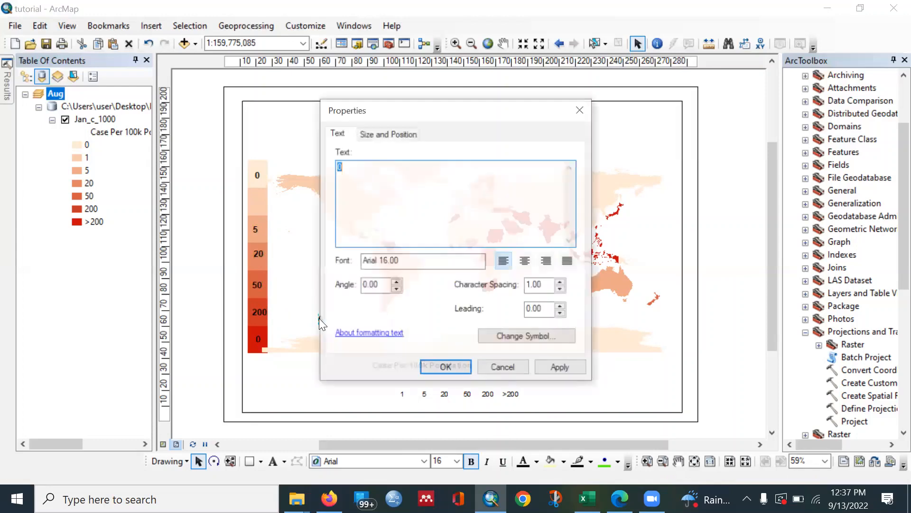
pyautogui.write('1')
pyautogui.click(462, 368)
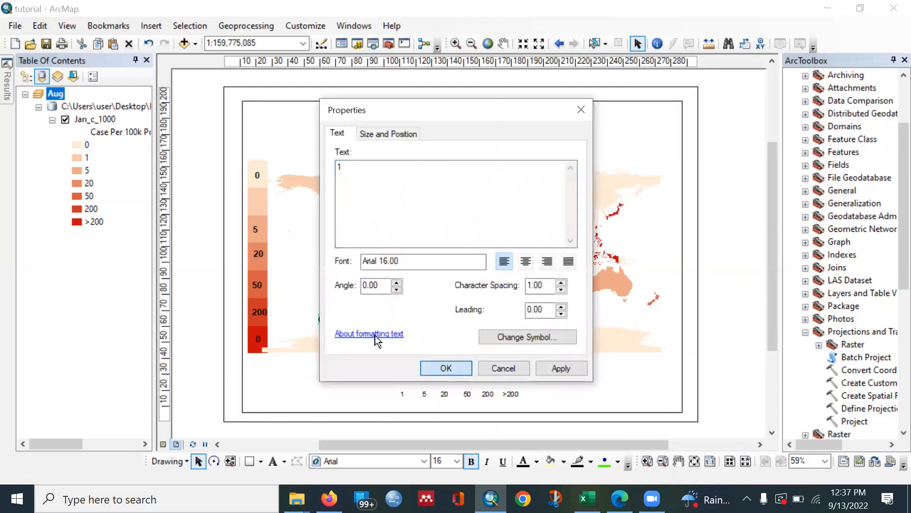
pyautogui.moveTo(283, 242); pyautogui.dragTo(260, 206)
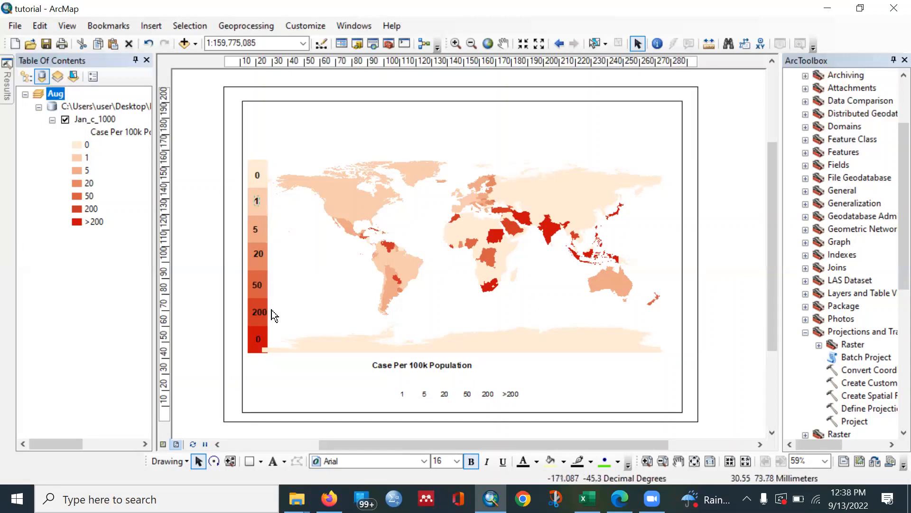
# Change the label on the darkest patch to >200 and centre it across the patch
pyautogui.doubleClick(258, 339)
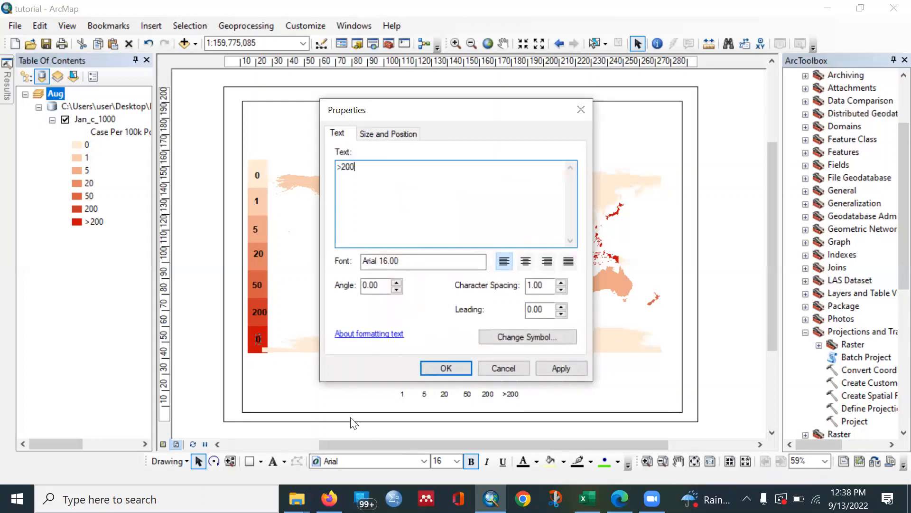
pyautogui.click(497, 369)
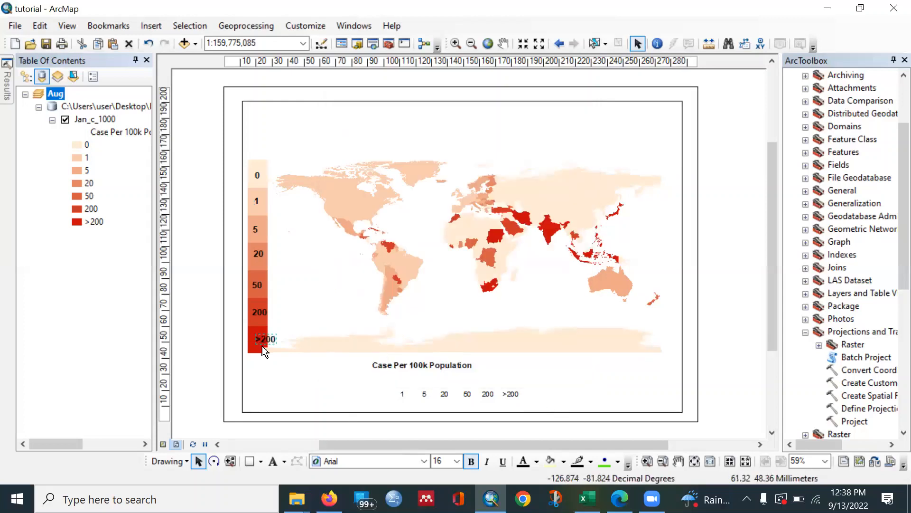
pyautogui.moveTo(266, 340); pyautogui.dragTo(259, 341)
pyautogui.click(292, 341)
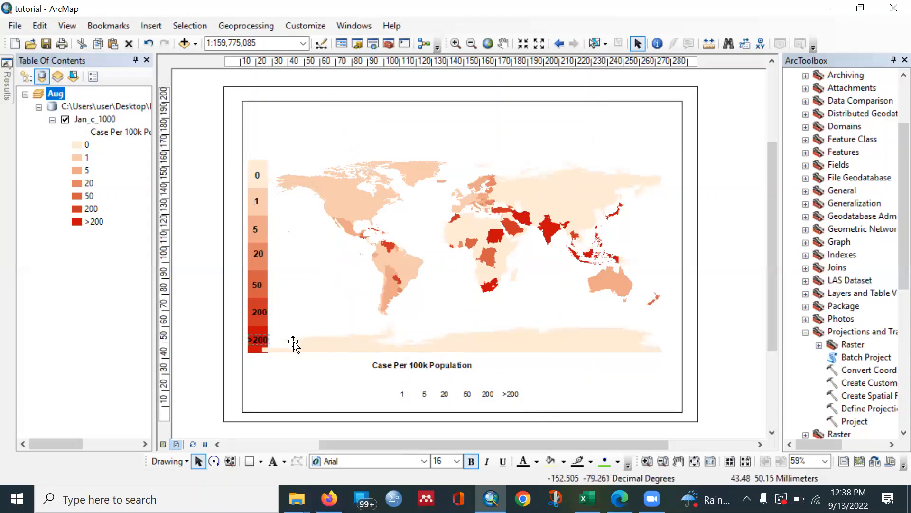
# Align the seven number labels on the colour bar to a common centre and group them
pyautogui.click(259, 319)
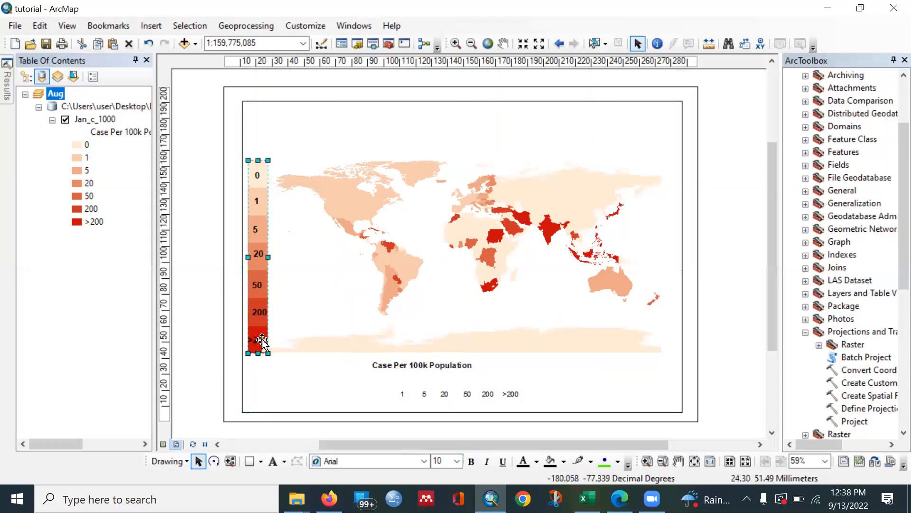
pyautogui.click(261, 340)
pyautogui.hotkey('ctrl', 'b')
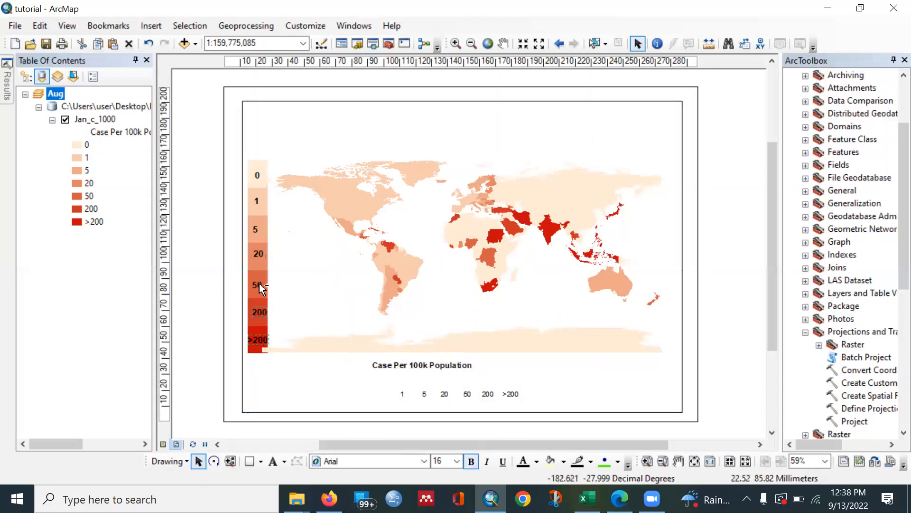
pyautogui.keyDown('shift'); pyautogui.click(258, 254); pyautogui.keyUp('shift')
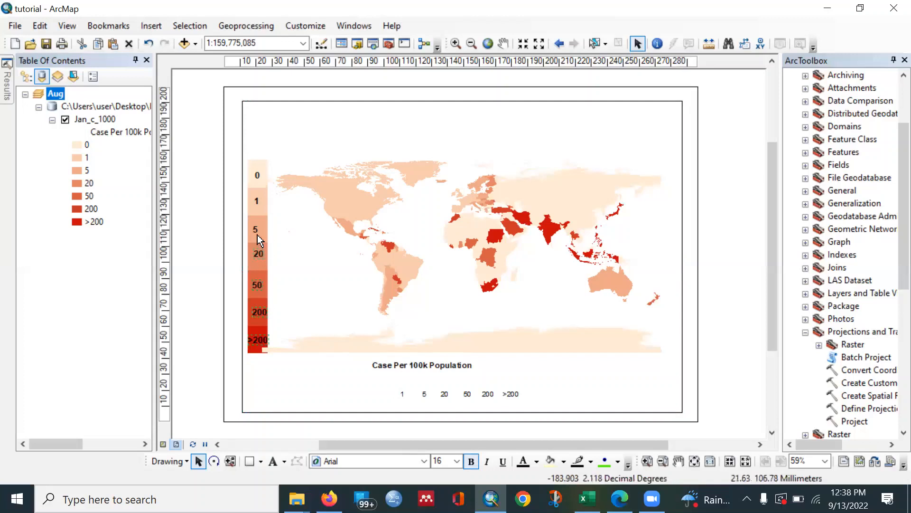
pyautogui.keyDown('shift'); pyautogui.click(258, 202); pyautogui.keyUp('shift')
pyautogui.keyDown('shift'); pyautogui.click(257, 179); pyautogui.keyUp('shift')
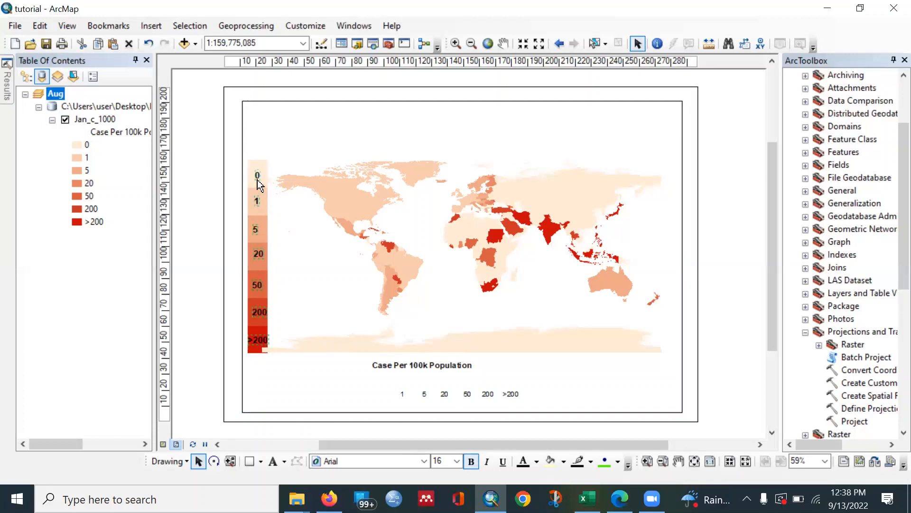
pyautogui.rightClick(258, 181)
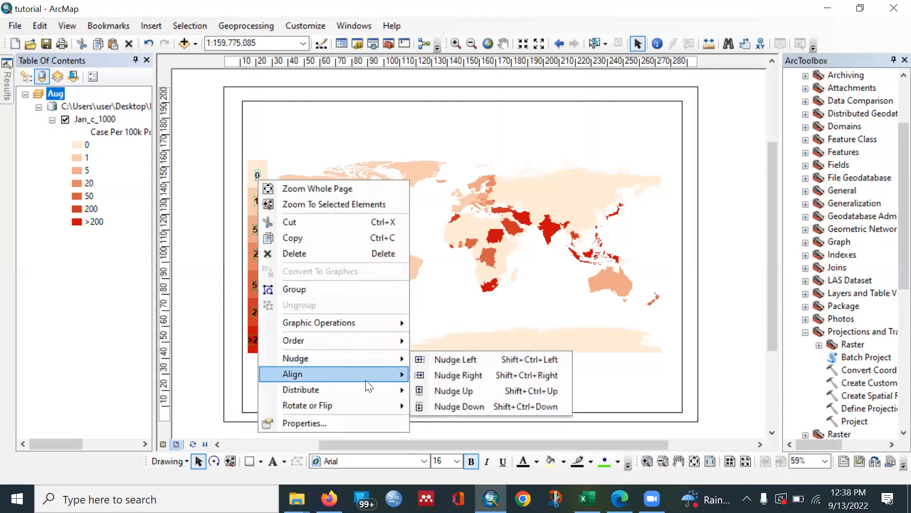
pyautogui.moveTo(368, 376)
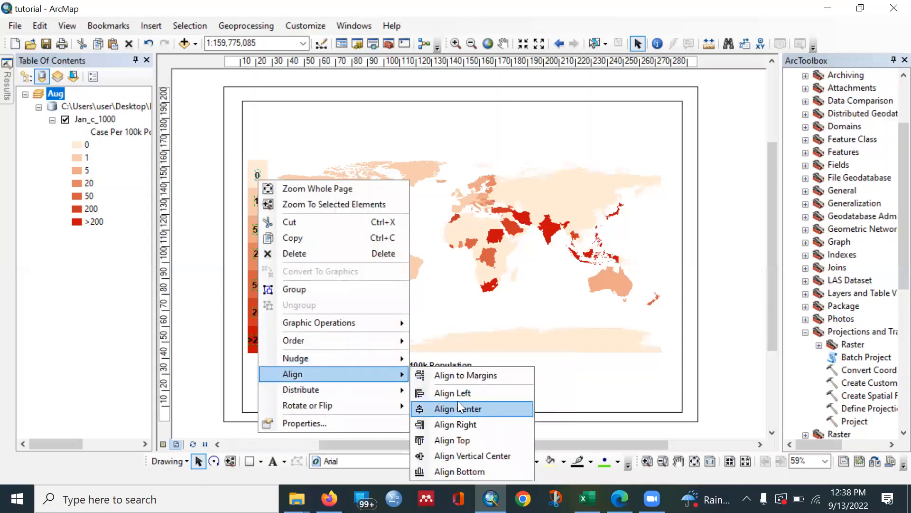
pyautogui.click(486, 408)
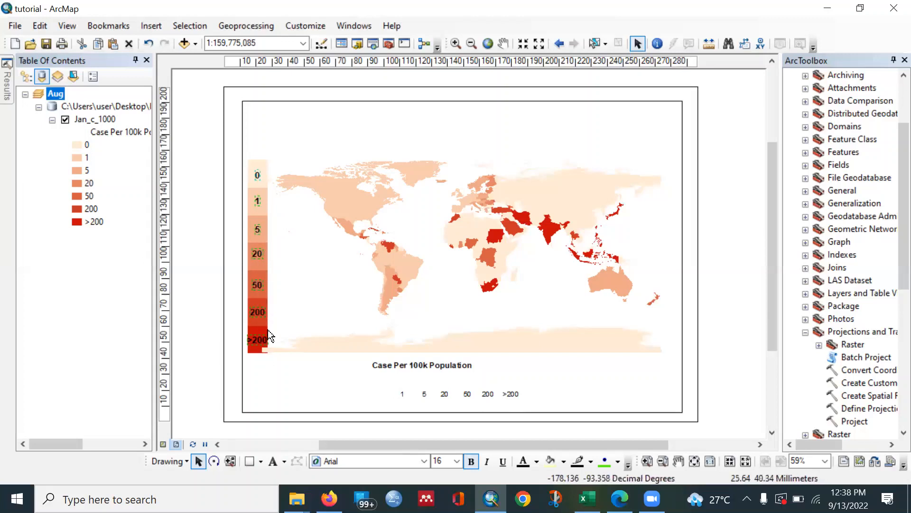
pyautogui.rightClick(259, 311)
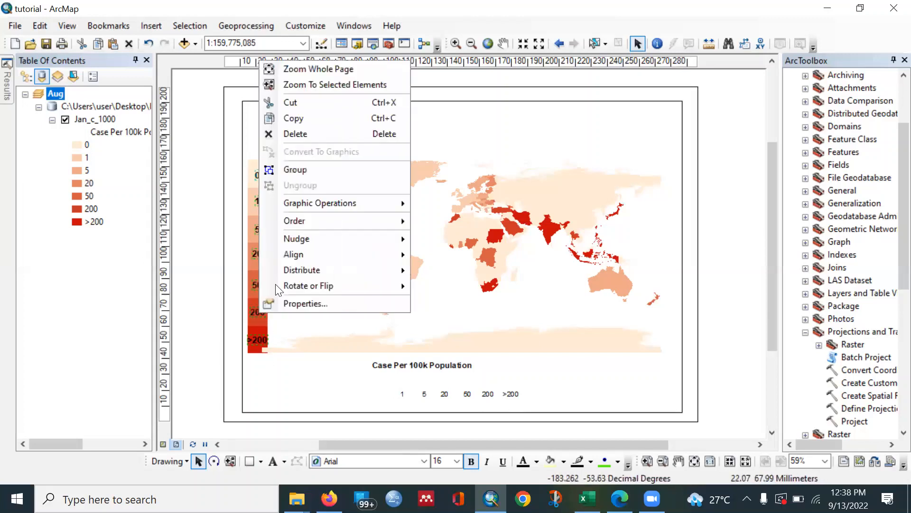
pyautogui.click(321, 173)
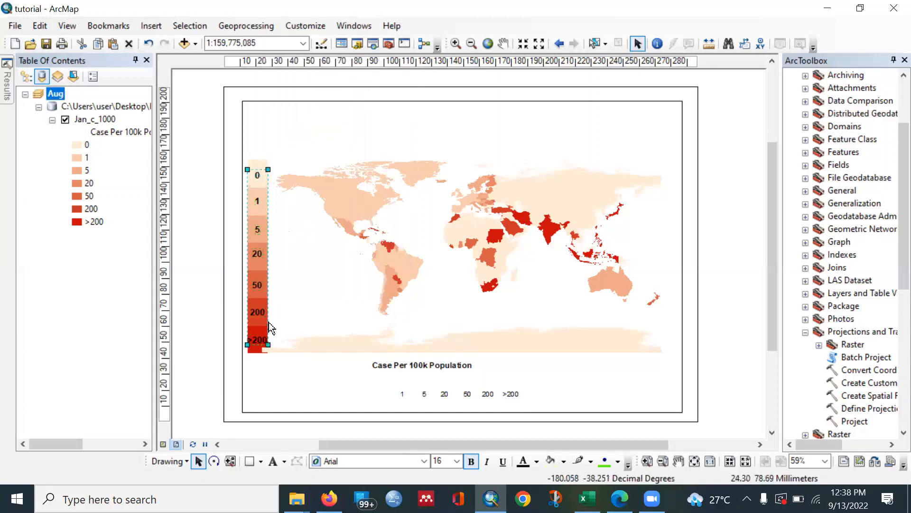
# Enlarge the colour bar downward and slightly wider, and stretch the label group to match its patches
pyautogui.click(258, 354)
pyautogui.click(263, 346)
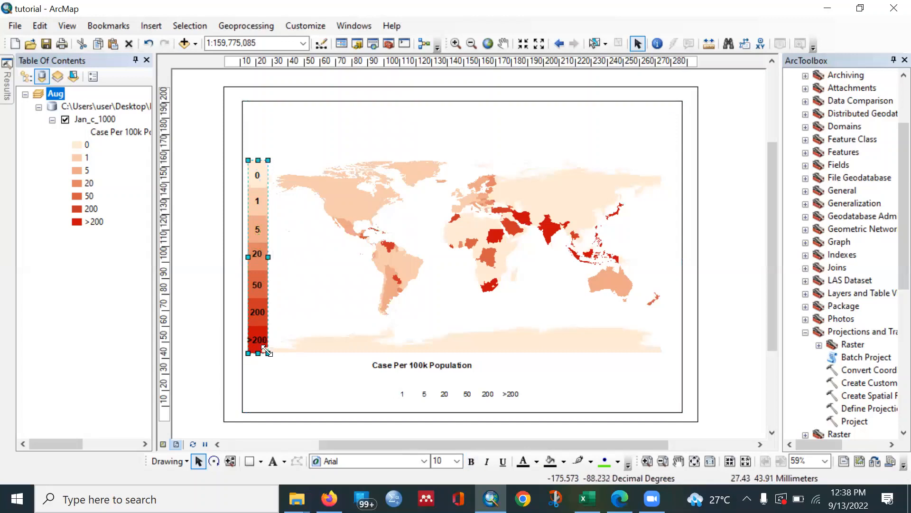
pyautogui.moveTo(268, 352); pyautogui.dragTo(271, 373)
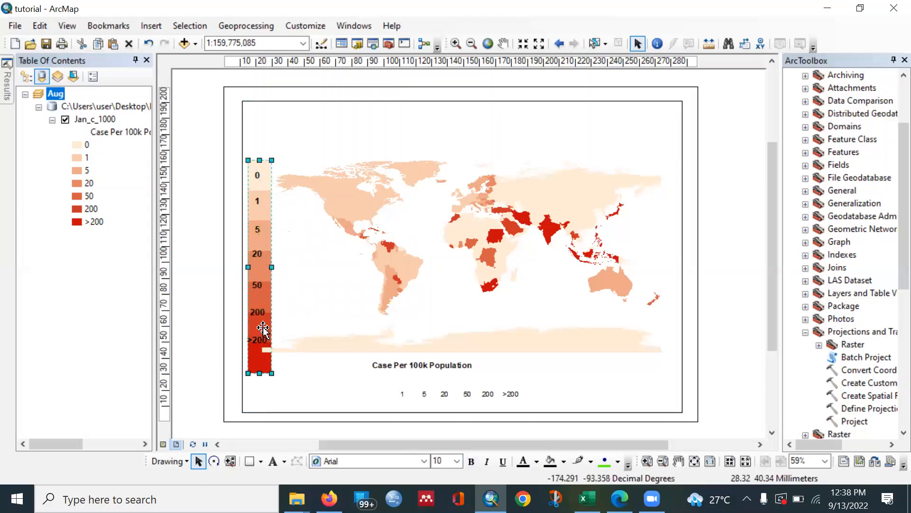
pyautogui.click(256, 179)
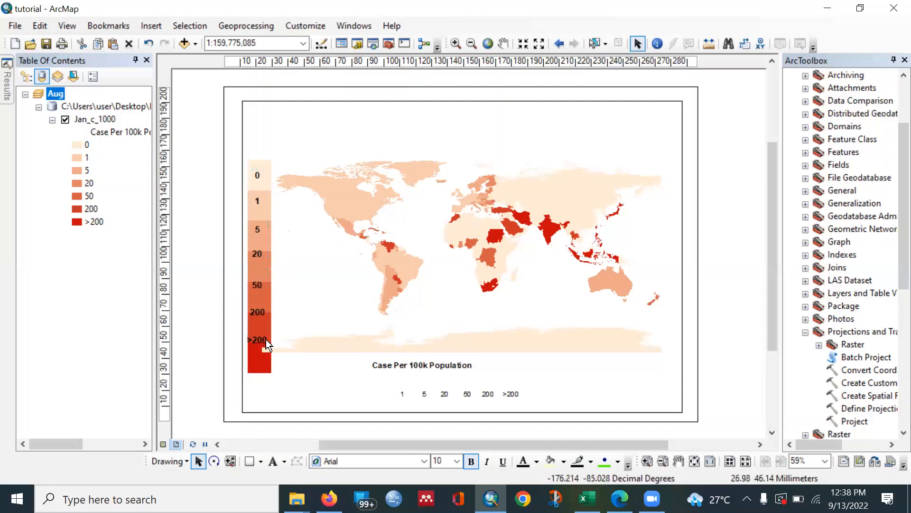
pyautogui.click(265, 340)
pyautogui.moveTo(273, 355); pyautogui.dragTo(275, 371)
pyautogui.click(289, 351)
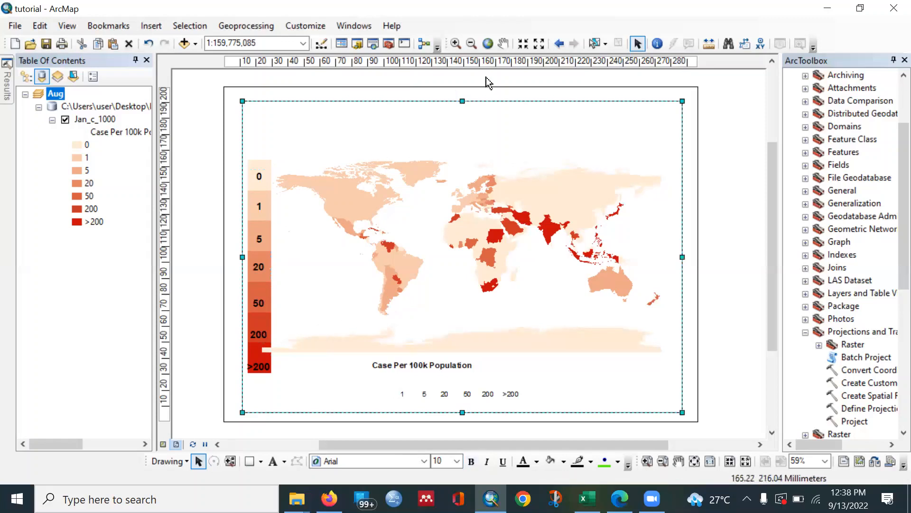
# Group the label set with the colour bar and shift the combined legend slightly up and to the right
pyautogui.click(264, 240)
pyautogui.keyDown('shift'); pyautogui.click(264, 346); pyautogui.keyUp('shift')
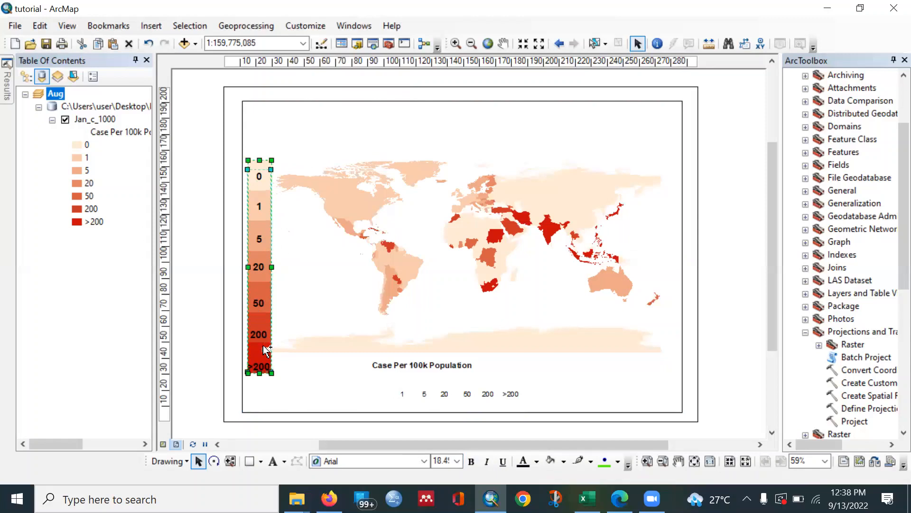
pyautogui.rightClick(264, 346)
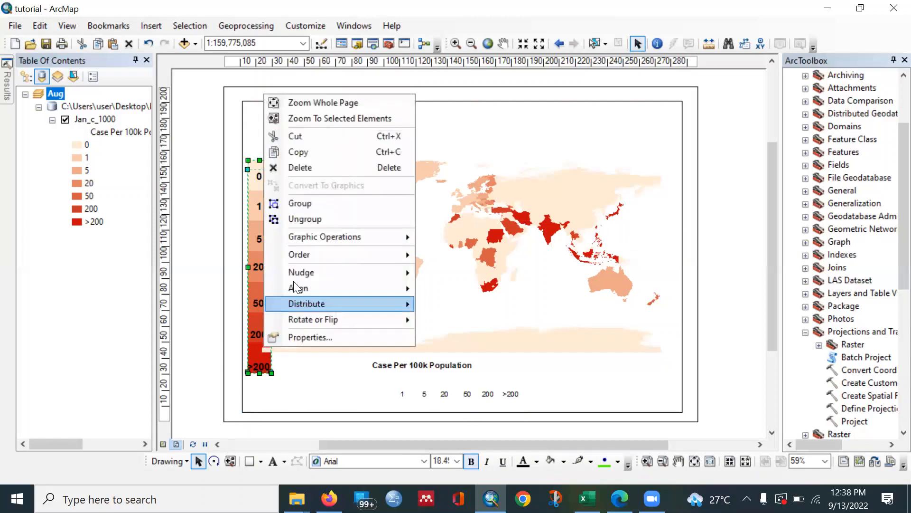
pyautogui.click(323, 206)
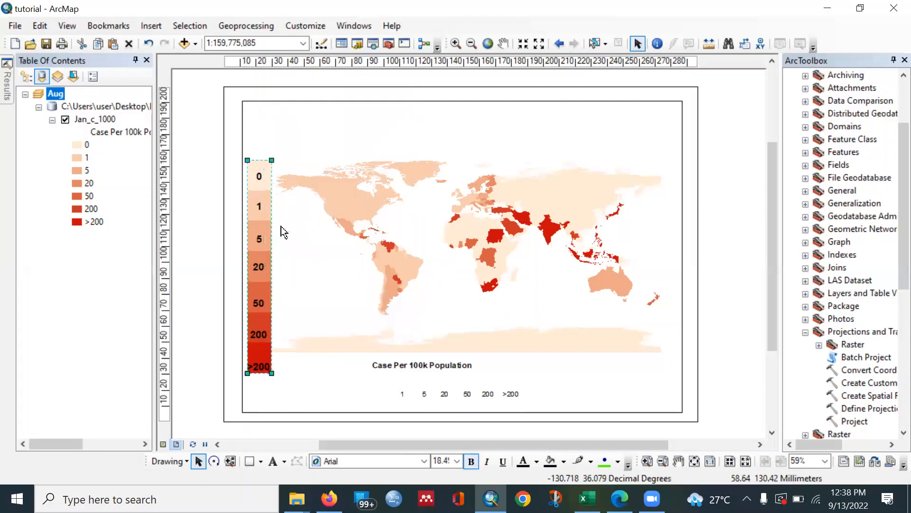
pyautogui.moveTo(270, 250); pyautogui.dragTo(259, 235)
pyautogui.click(301, 265)
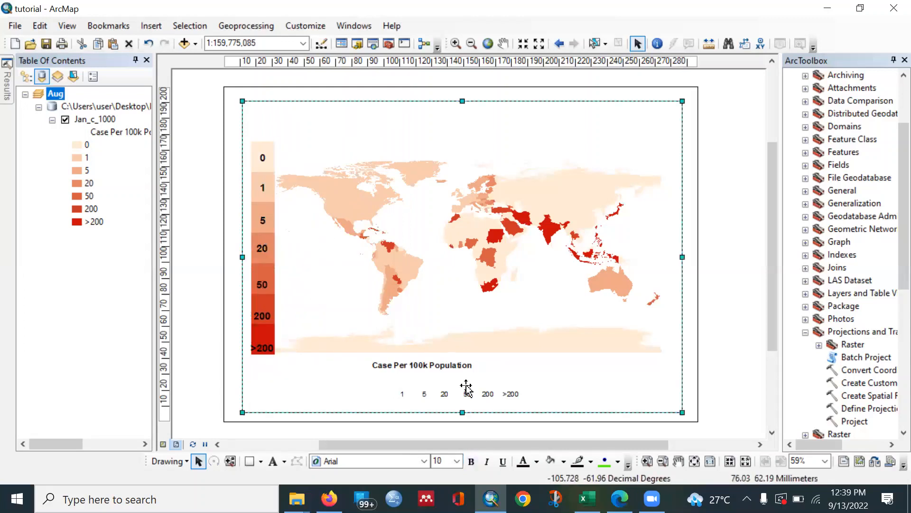
# Rotate the Case Per 100k Population text 90 degrees clockwise and place it alongside the colour bar's right edge
pyautogui.click(464, 369)
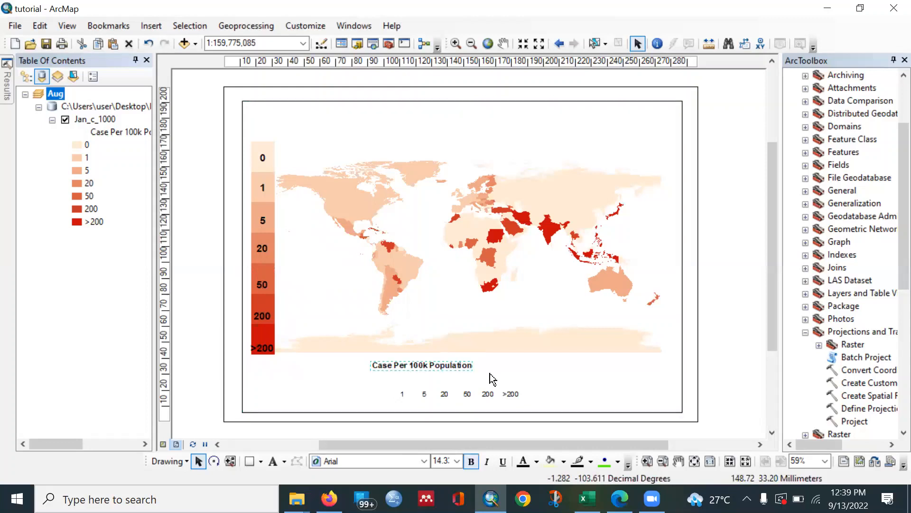
pyautogui.rightClick(463, 367)
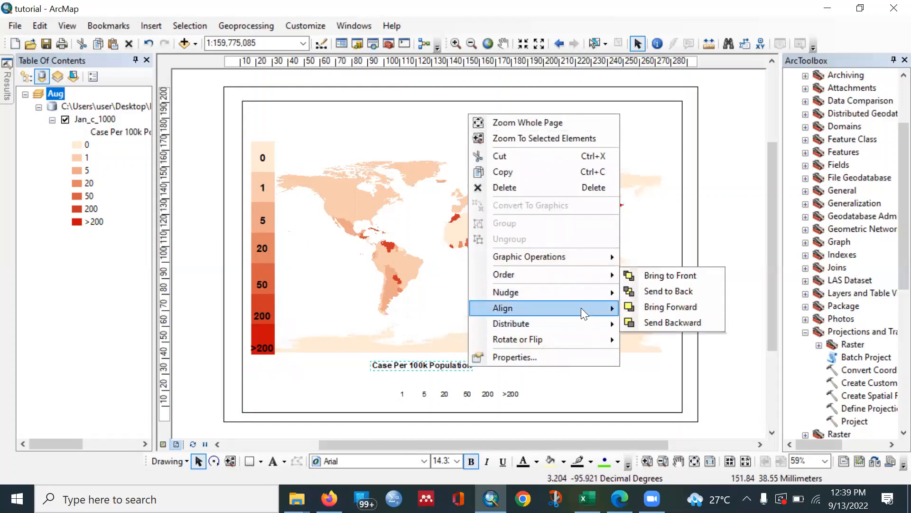
pyautogui.moveTo(598, 323)
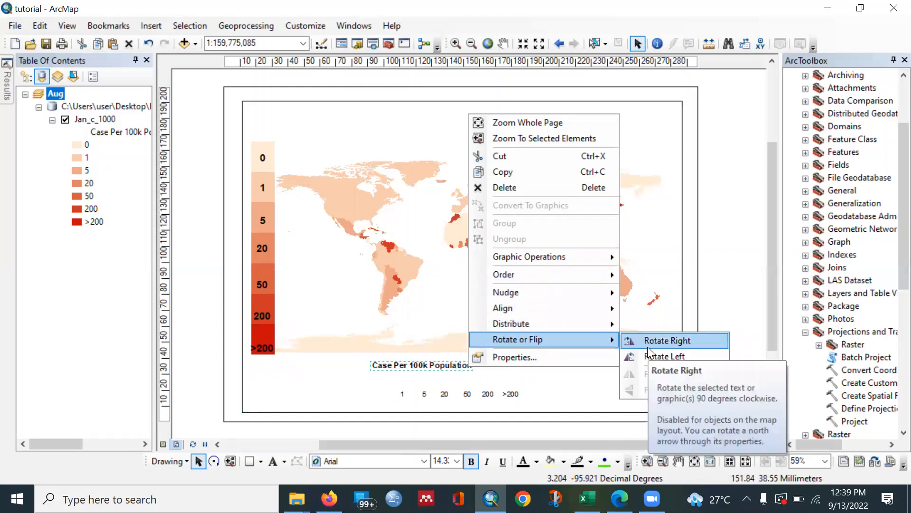
pyautogui.click(647, 347)
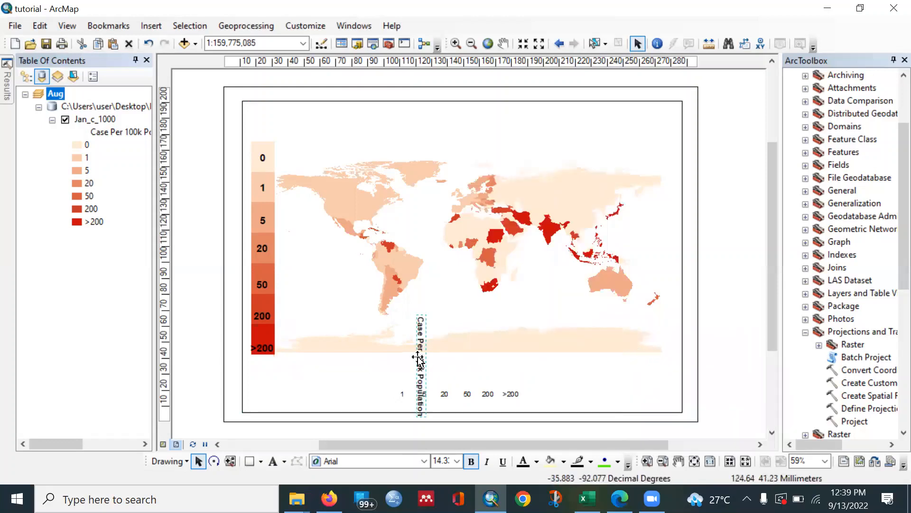
pyautogui.moveTo(418, 357); pyautogui.dragTo(284, 252)
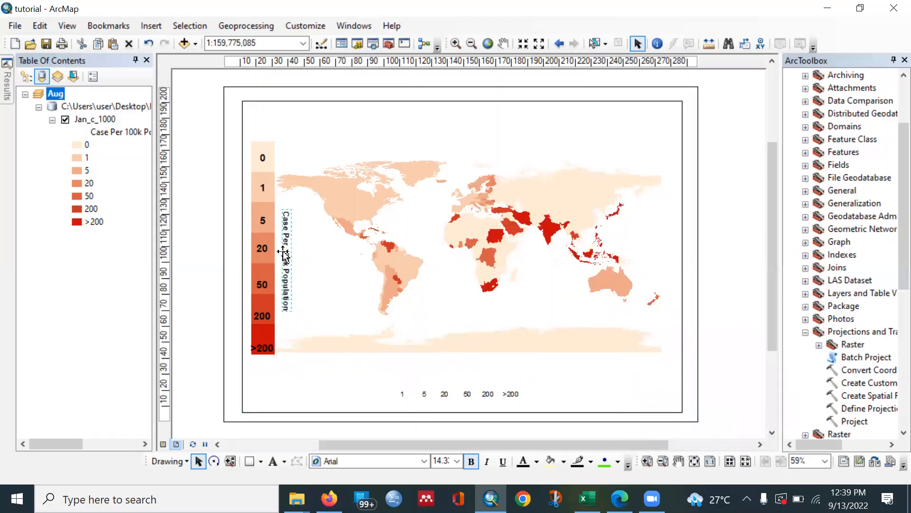
pyautogui.click(447, 368)
# Delete the leftover small labels from 1 to >200 below the map
pyautogui.click(467, 394)
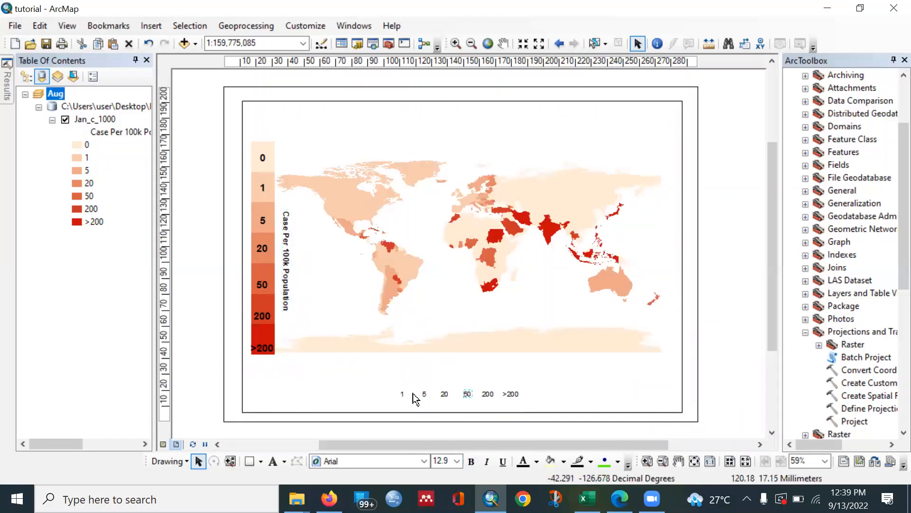
pyautogui.moveTo(385, 383); pyautogui.dragTo(528, 399)
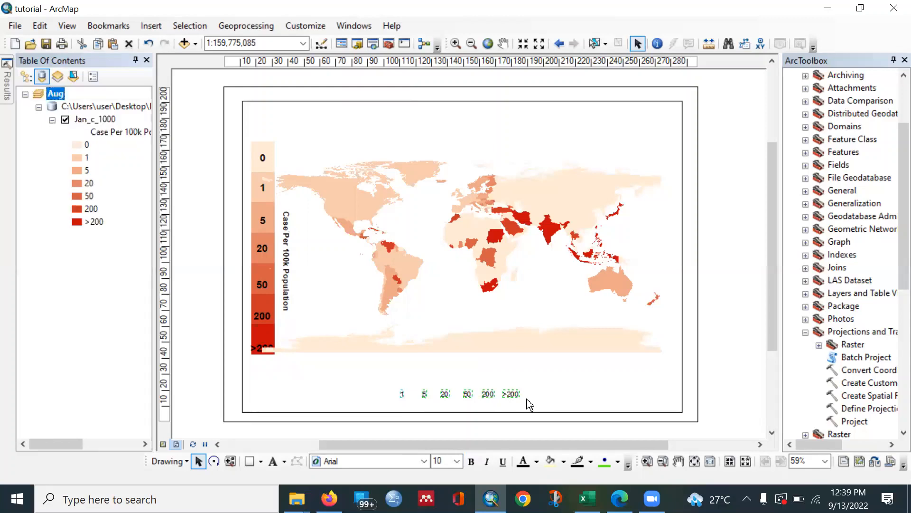
pyautogui.press('Delete')
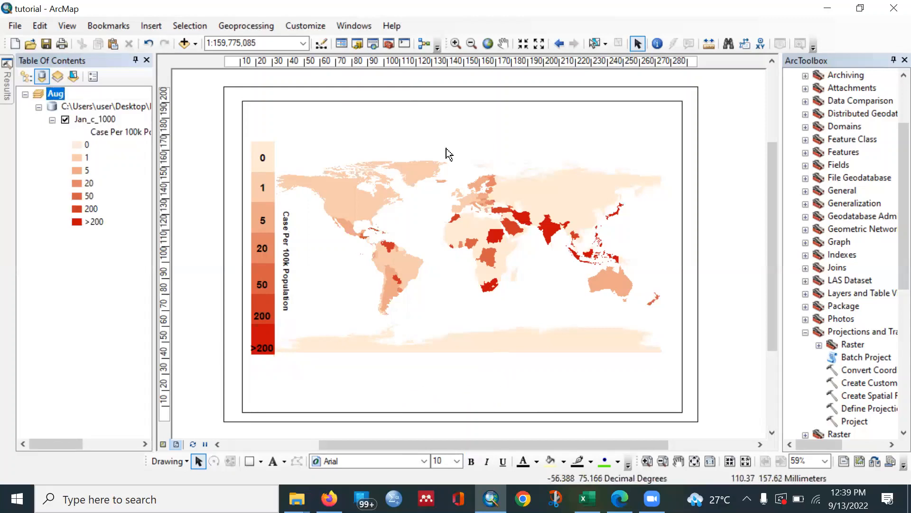
# Add a text element above the map and change its text to MonkeyPox Outbreak
pyautogui.click(272, 463)
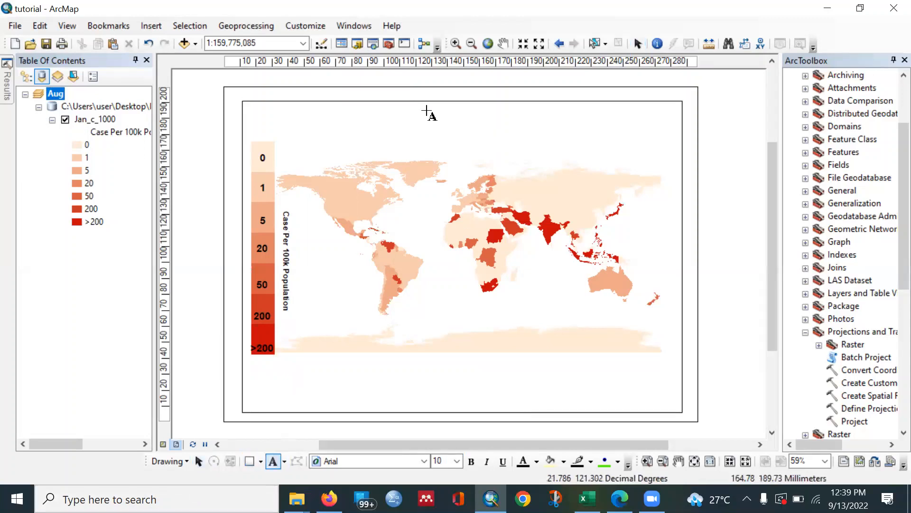
pyautogui.click(408, 122)
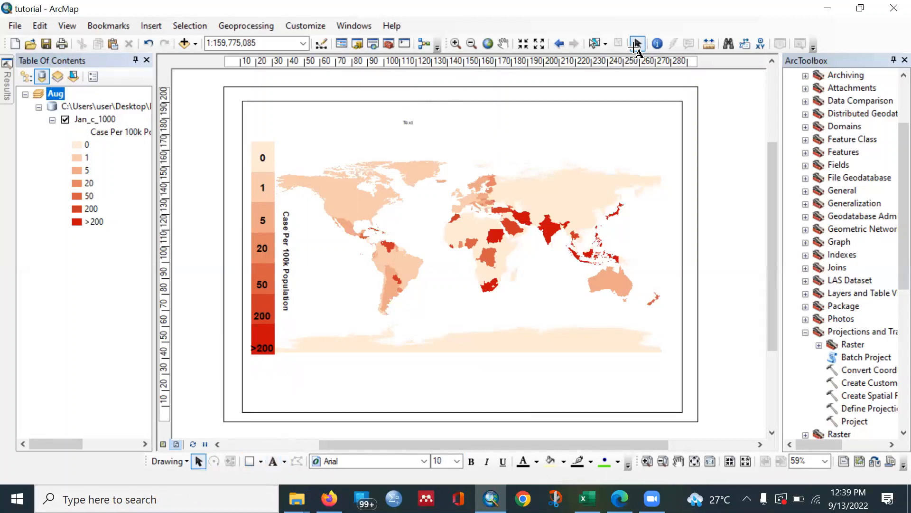
pyautogui.click(638, 44)
pyautogui.doubleClick(412, 123)
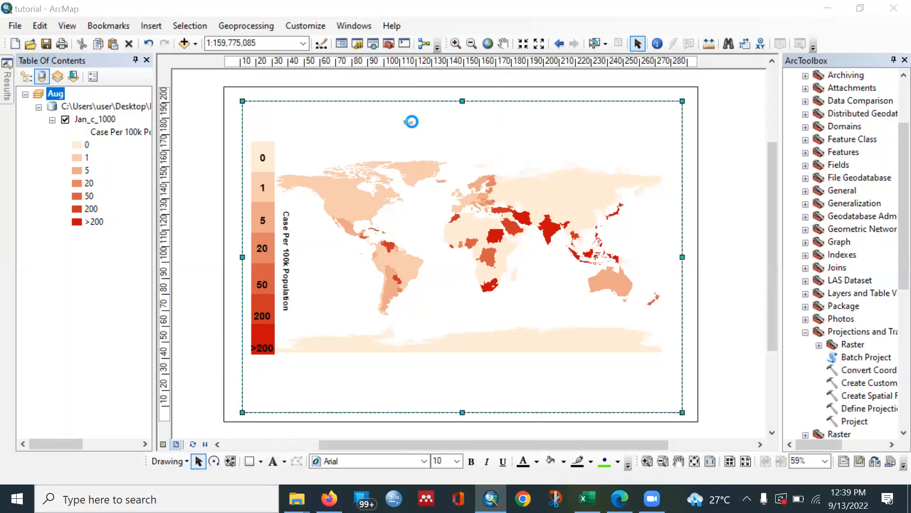
pyautogui.write('MonkeyPox Outbreak')
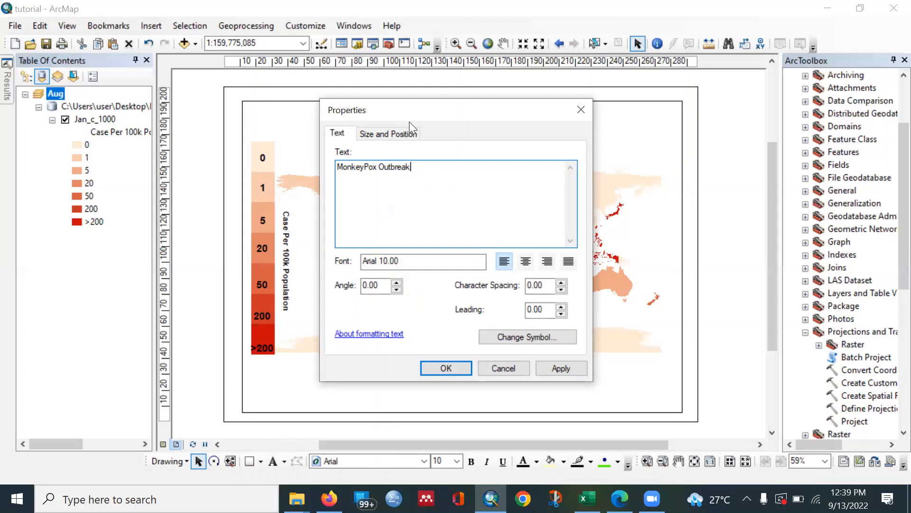
# Set the title's symbol to Times New Roman at size 36
pyautogui.click(553, 338)
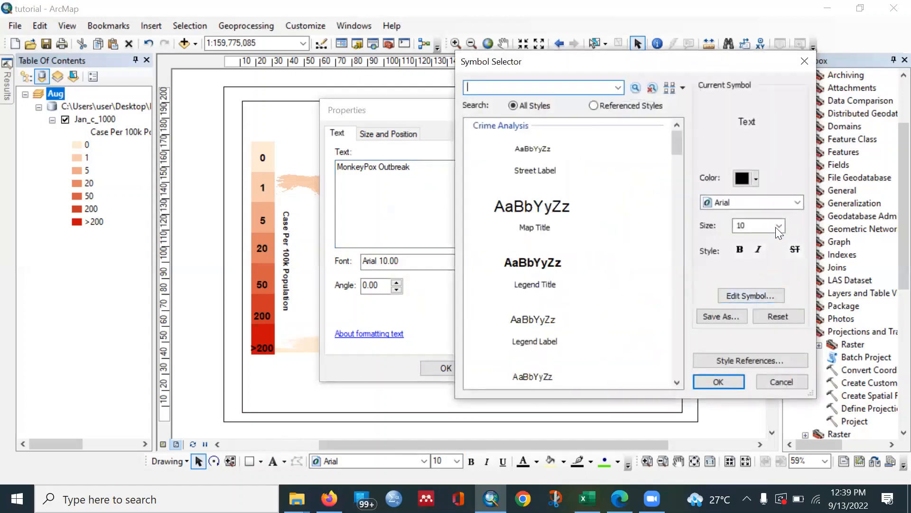
pyautogui.click(778, 226)
pyautogui.scroll(-1, 759, 290)
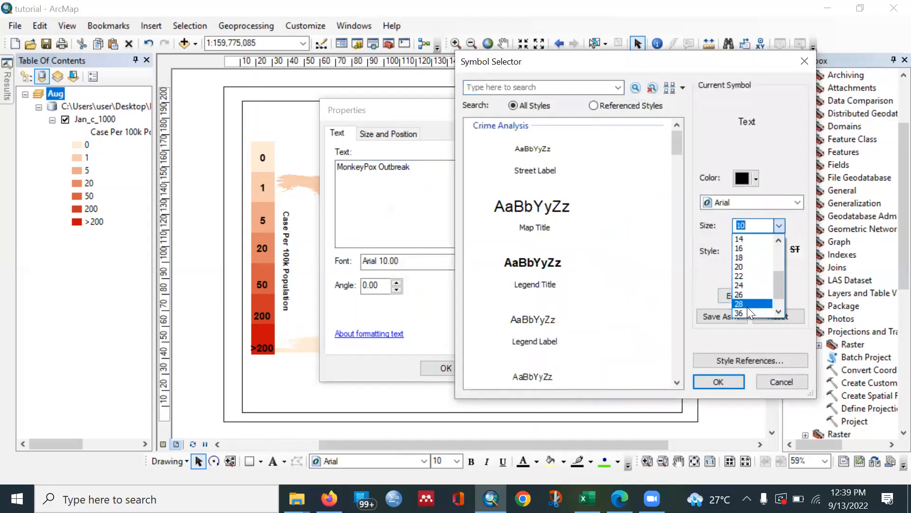
pyautogui.click(748, 309)
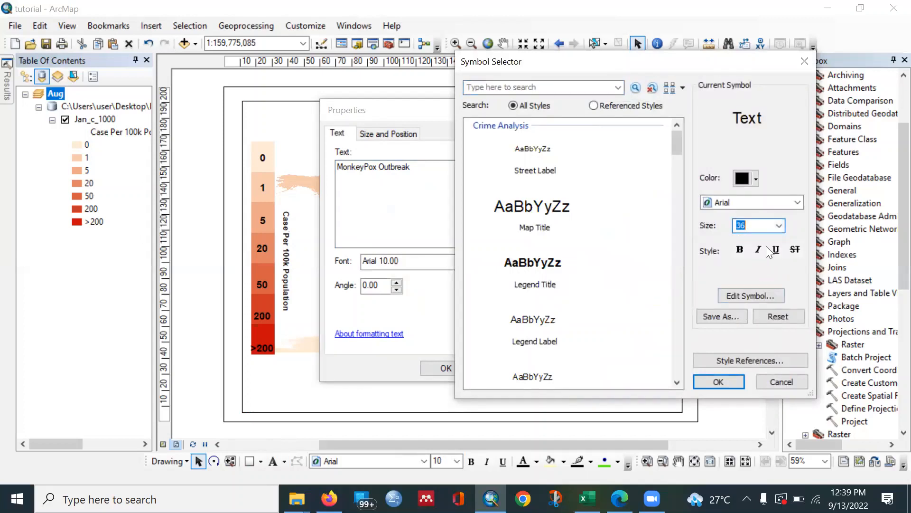
pyautogui.click(795, 206)
pyautogui.click(796, 206)
pyautogui.write('ti')
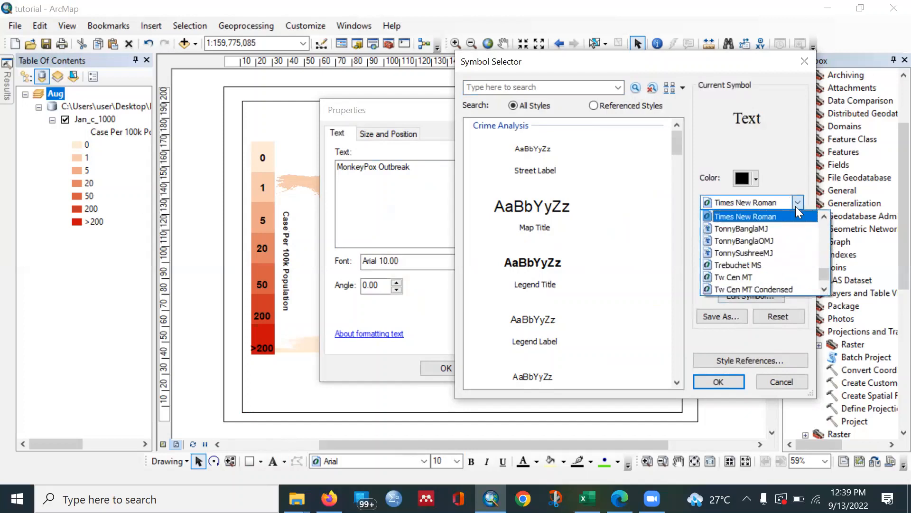
pyautogui.press('Return')
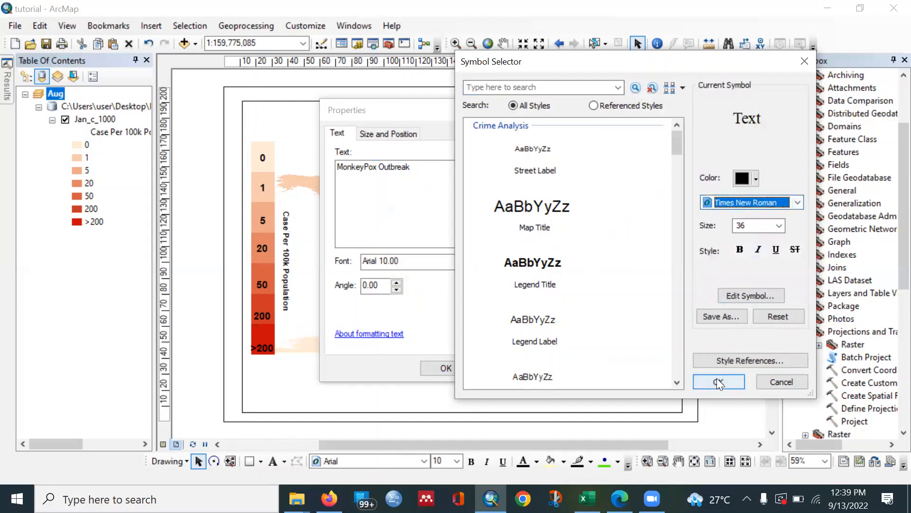
pyautogui.click(718, 381)
# Centre-justify the title text, apply the changes and position the title midway above the map
pyautogui.click(525, 262)
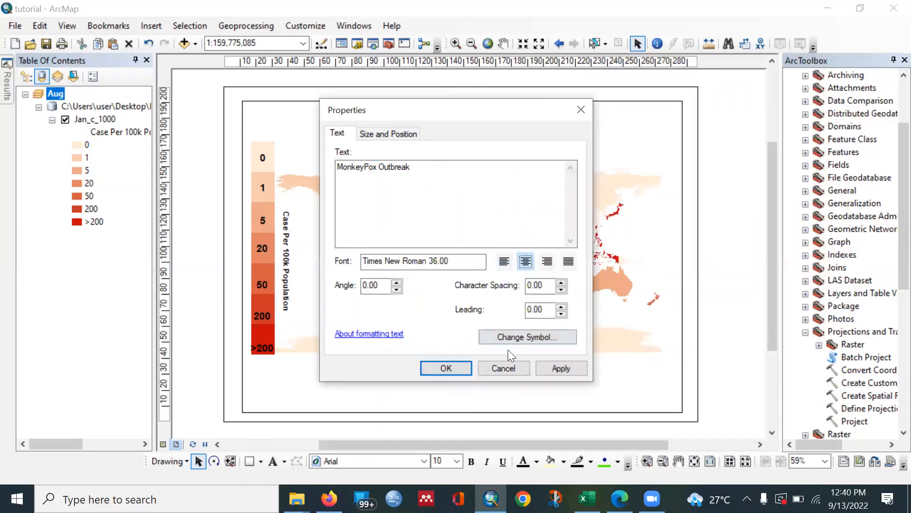
pyautogui.click(557, 367)
pyautogui.click(460, 368)
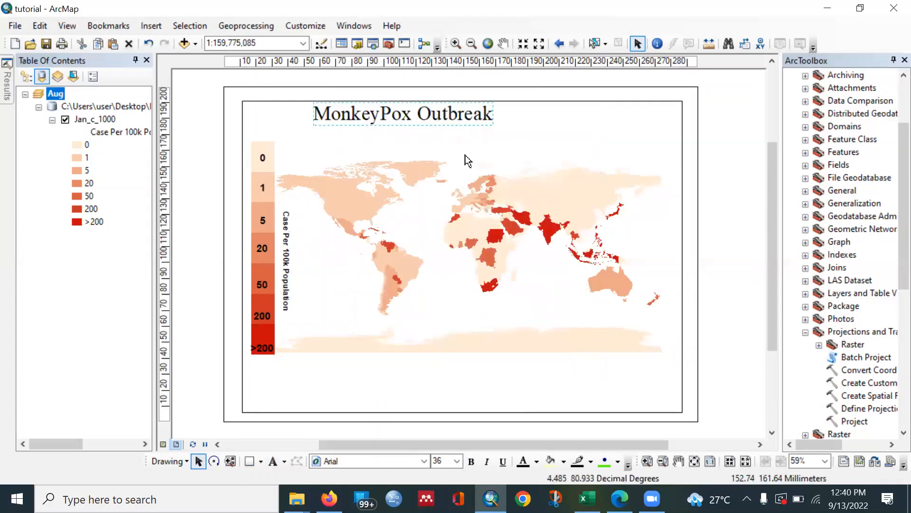
pyautogui.moveTo(452, 117); pyautogui.dragTo(508, 124)
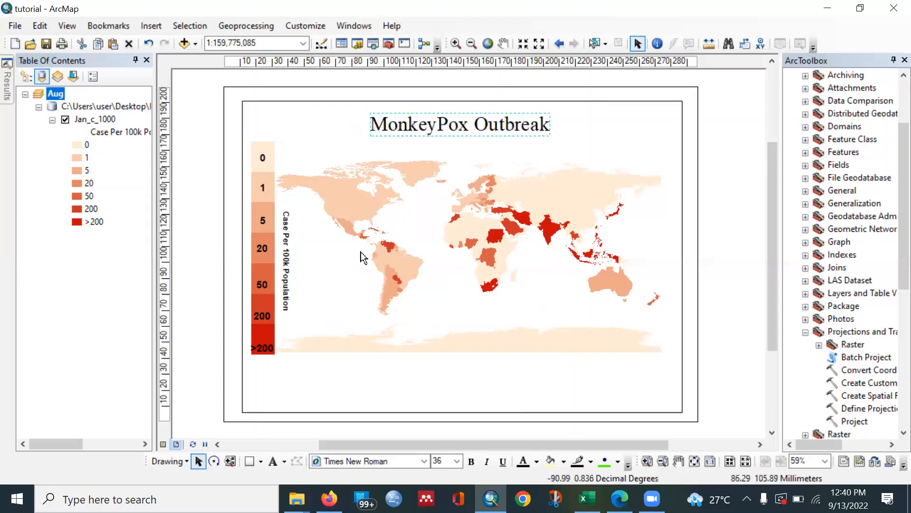
pyautogui.click(355, 277)
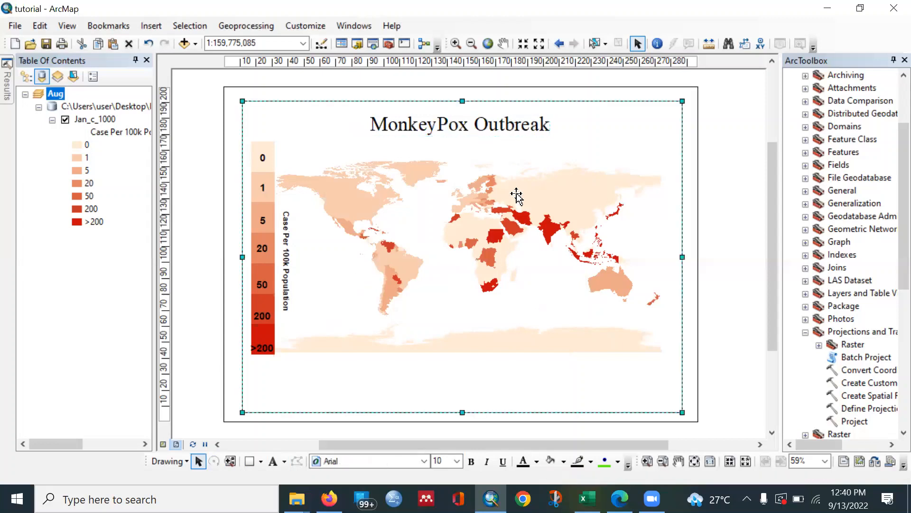